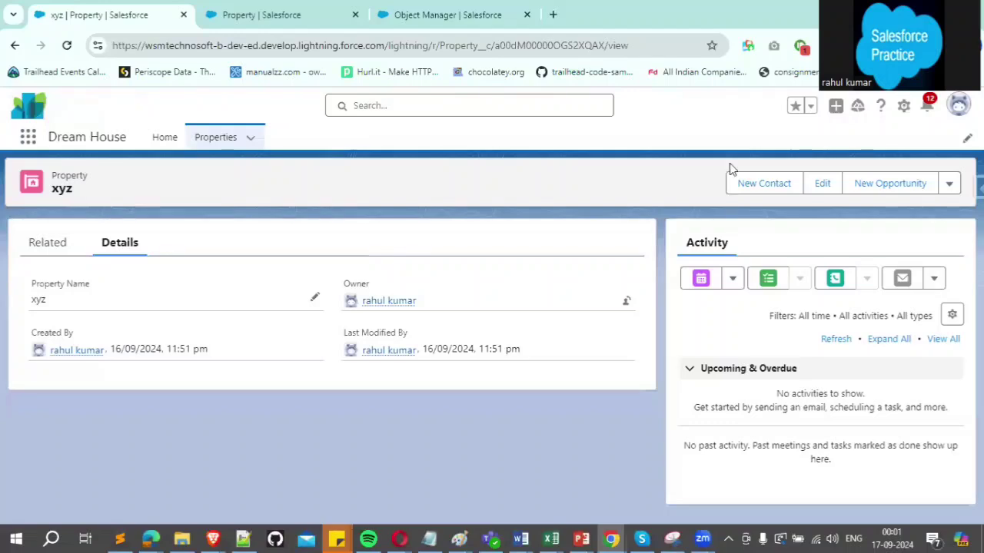
# - Start a new custom field in the Property object's Fields & Relationships and choose the Auto Number data type
pyautogui.click(325, 15)
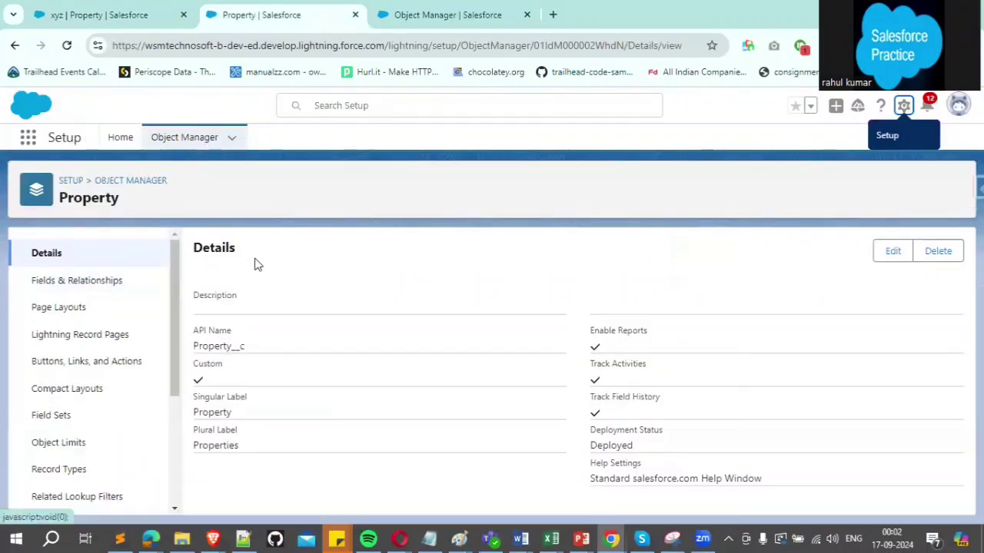
pyautogui.click(100, 286)
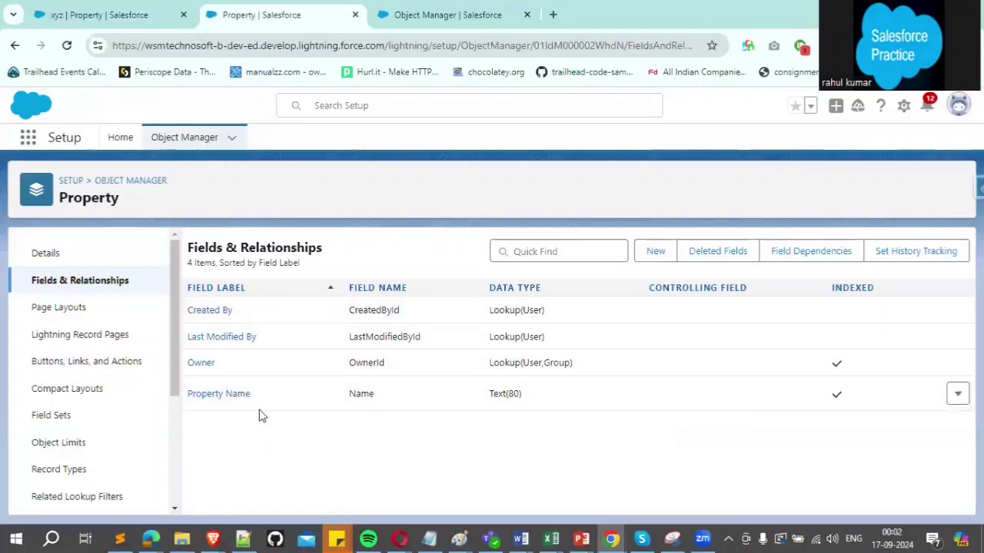
pyautogui.click(650, 254)
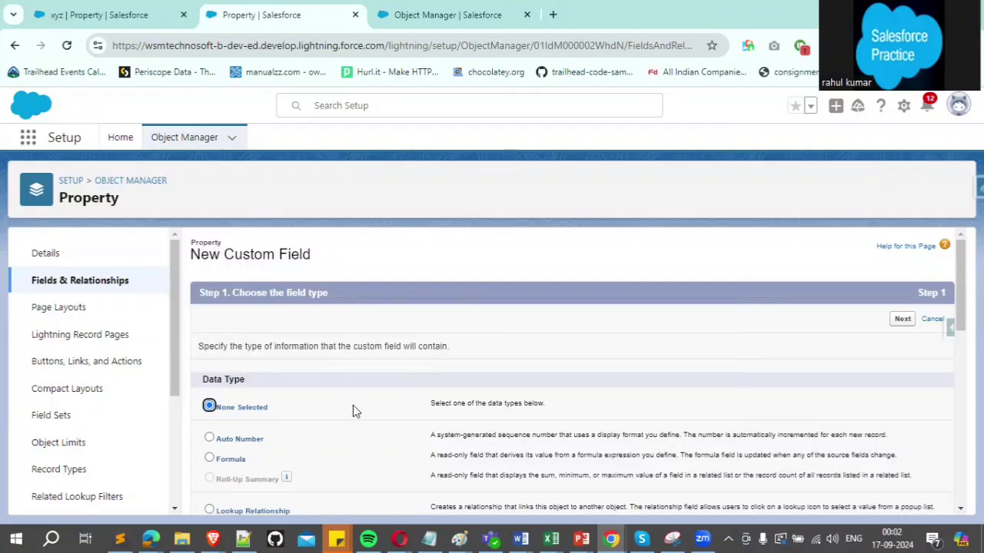
pyautogui.scroll(-5, 330, 415)
pyautogui.scroll(-3, 335, 426)
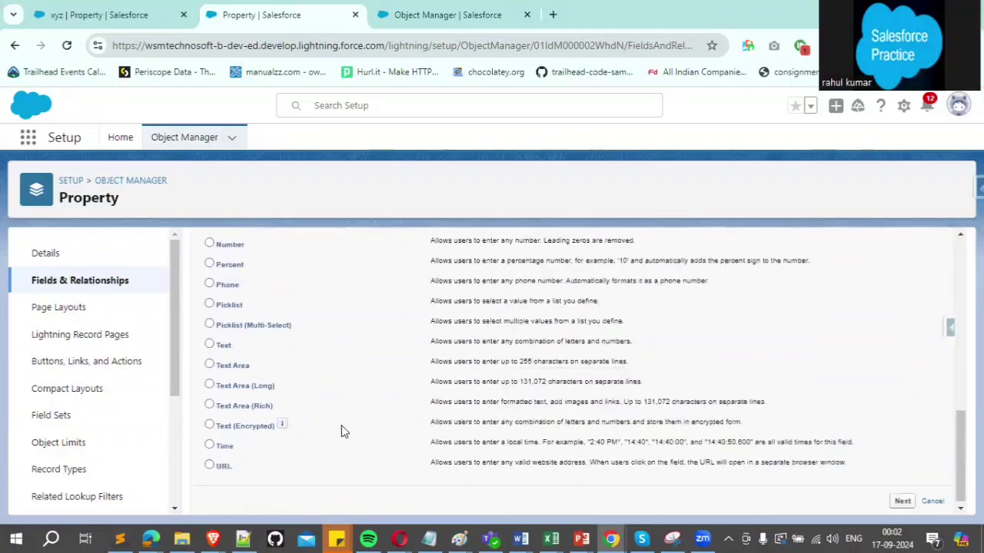
pyautogui.scroll(10, 342, 425)
pyautogui.scroll(1, 307, 419)
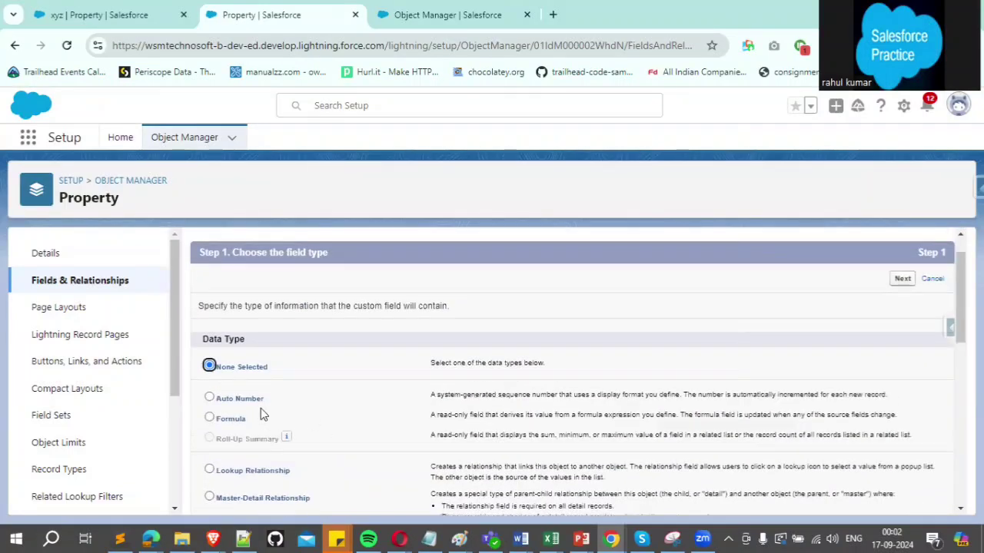
pyautogui.click(210, 398)
# - Switch to Sublime Text, note the auto-number format {P-0000} with starting number 1 and samples P-0001 and P-0002, and return to Salesforce
pyautogui.click(127, 538)
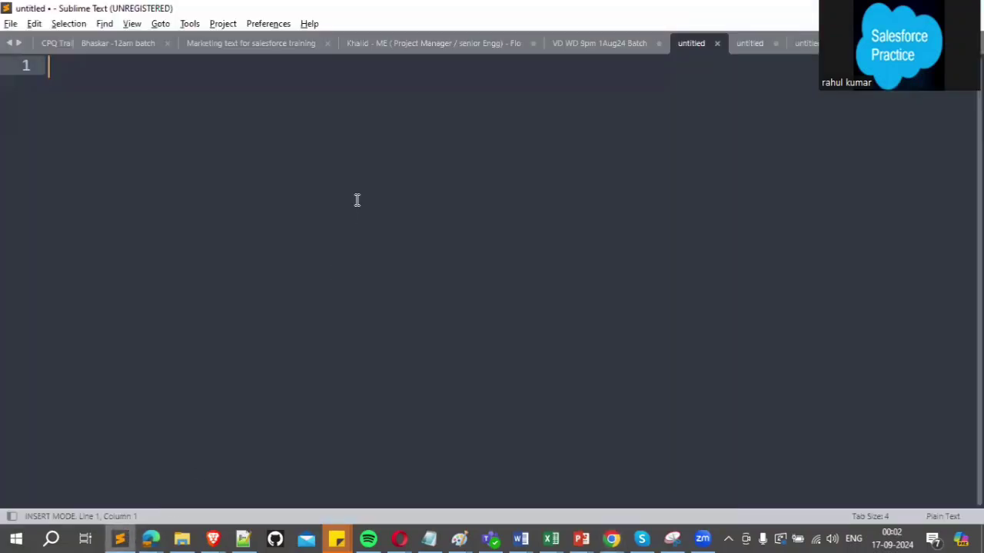
pyautogui.press('Return')
pyautogui.write('{P-0000')
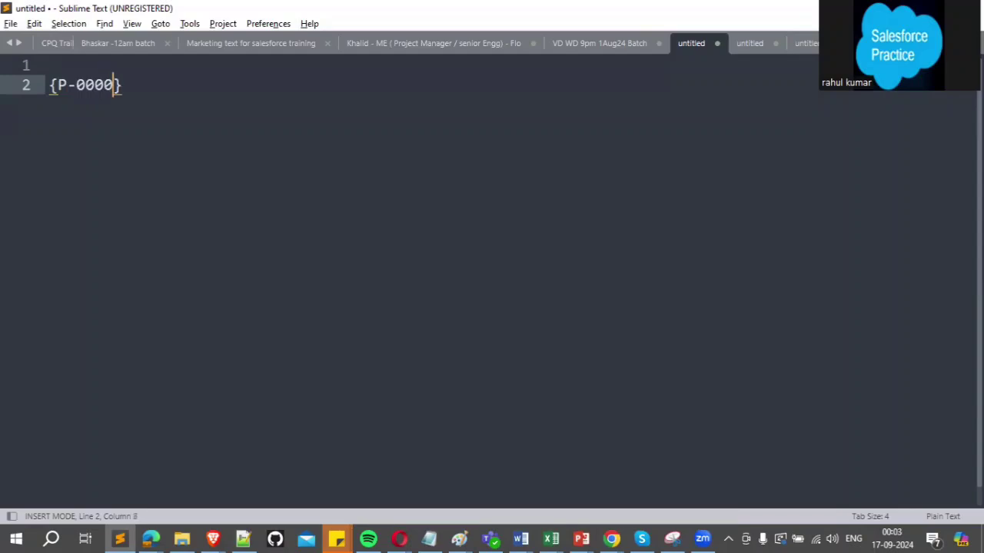
pyautogui.write('}  1')
pyautogui.press('Return')
pyautogui.press('Return')
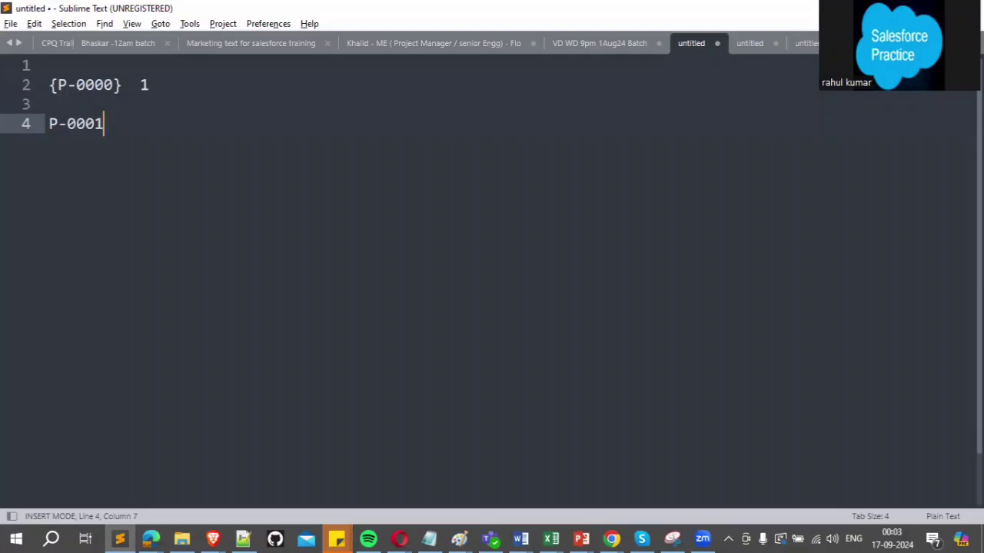
pyautogui.write('P-0001')
pyautogui.press('Return')
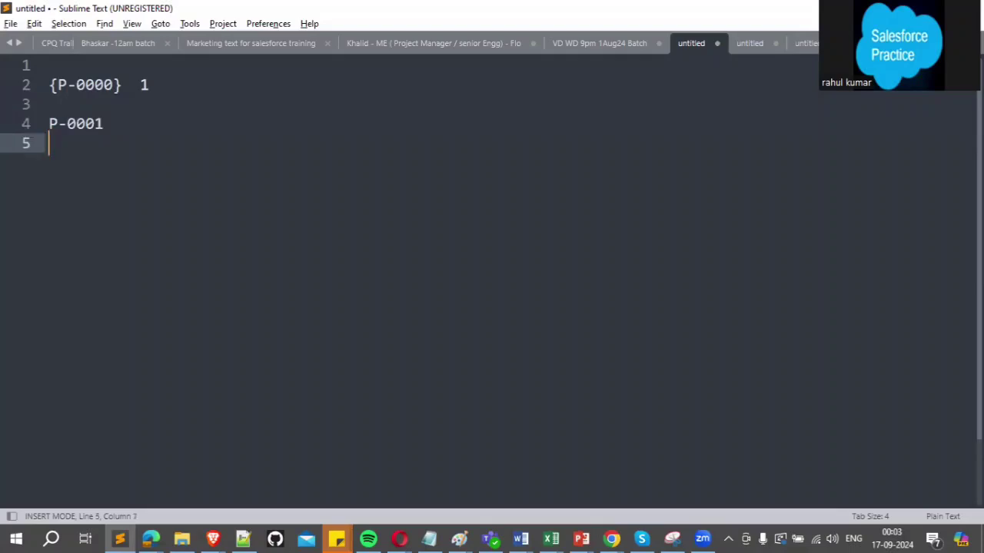
pyautogui.write('P-0002')
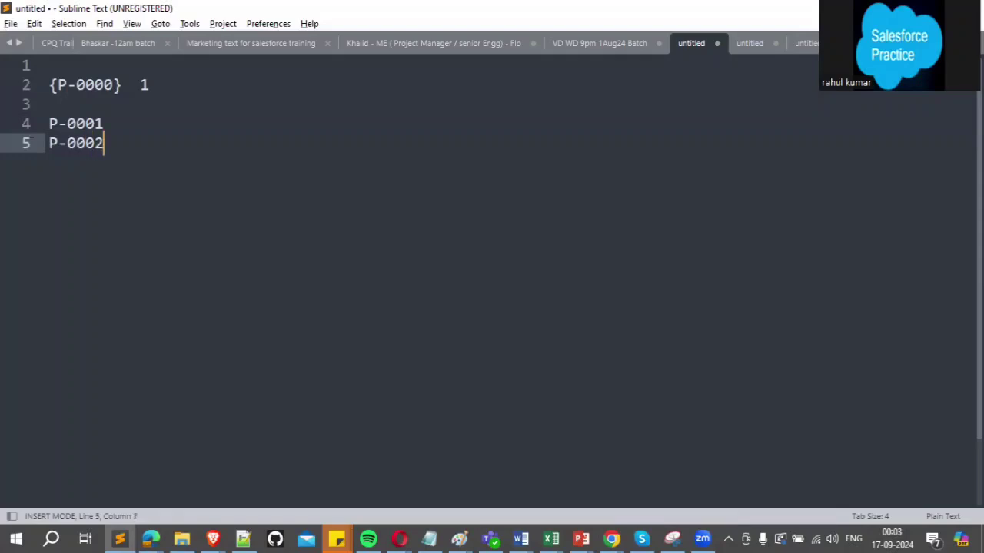
pyautogui.hotkey('alt', 'Tab')
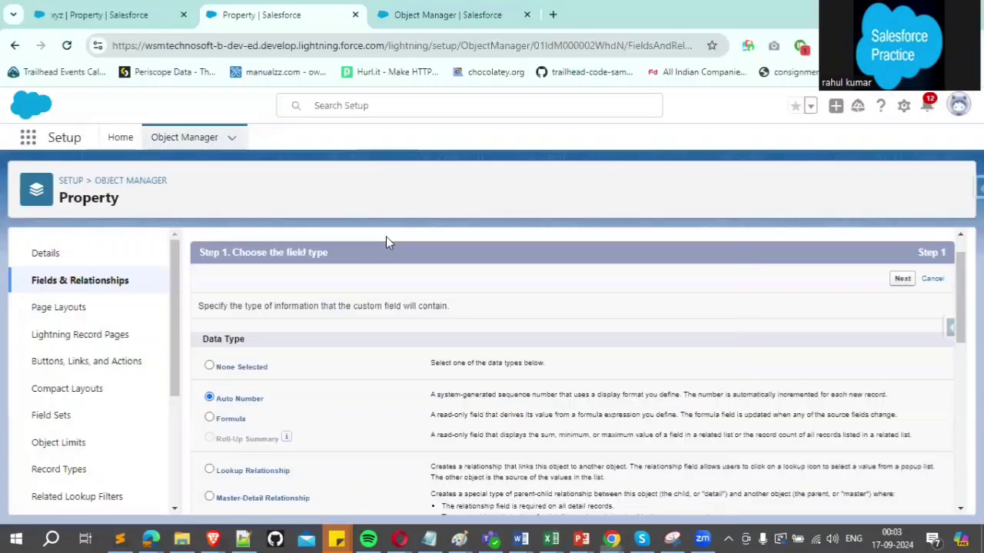
# - Examine the Auto Number, Formula and Roll-Up Summary descriptions, selecting the Formula data type along the way
pyautogui.moveTo(682, 395); pyautogui.dragTo(894, 393)
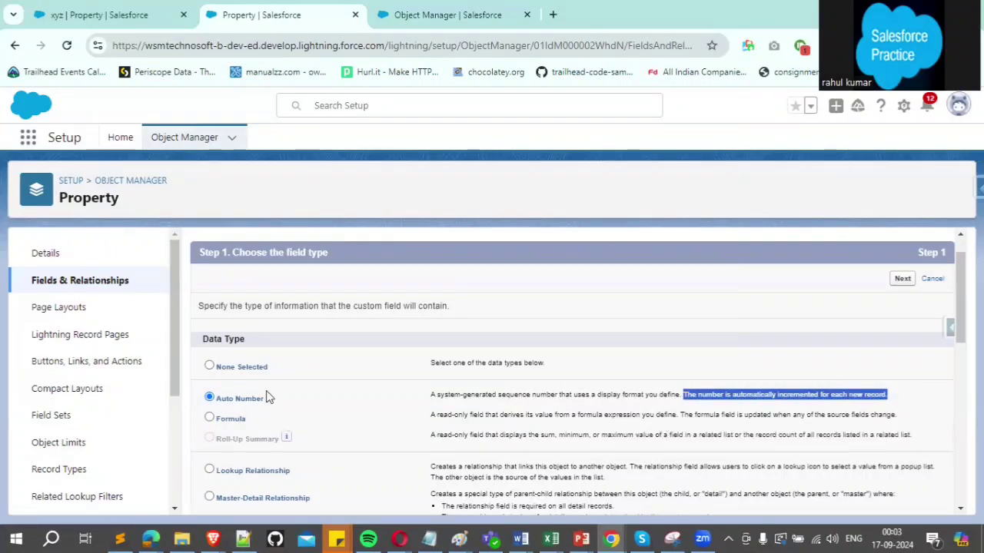
pyautogui.click(208, 418)
pyautogui.moveTo(430, 415); pyautogui.dragTo(893, 416)
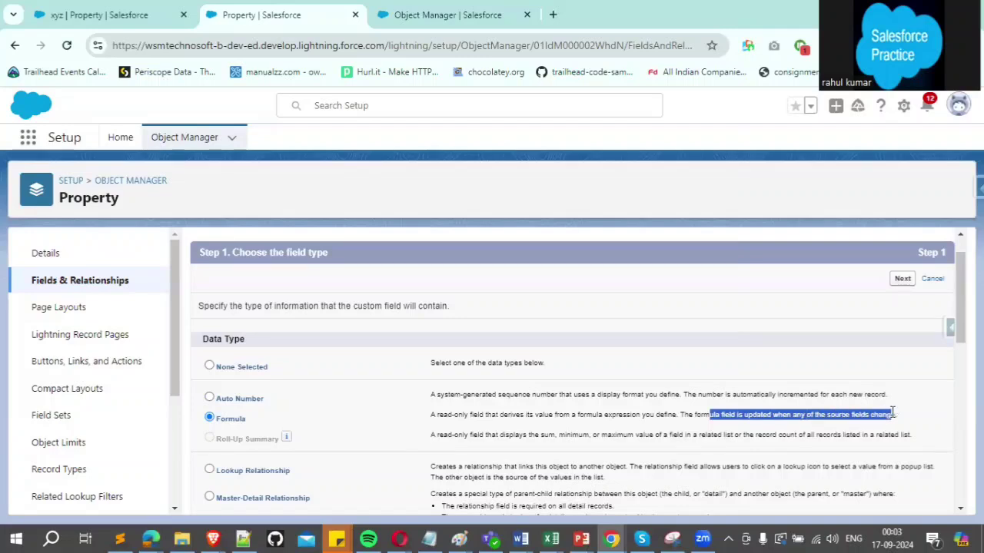
pyautogui.hotkey('alt', 'Tab')
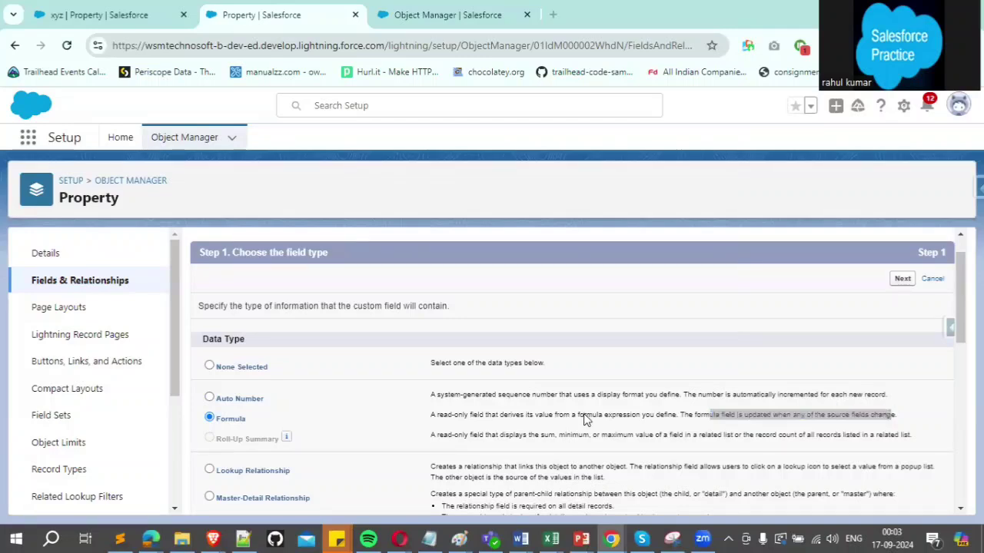
pyautogui.hotkey('alt', 'Tab')
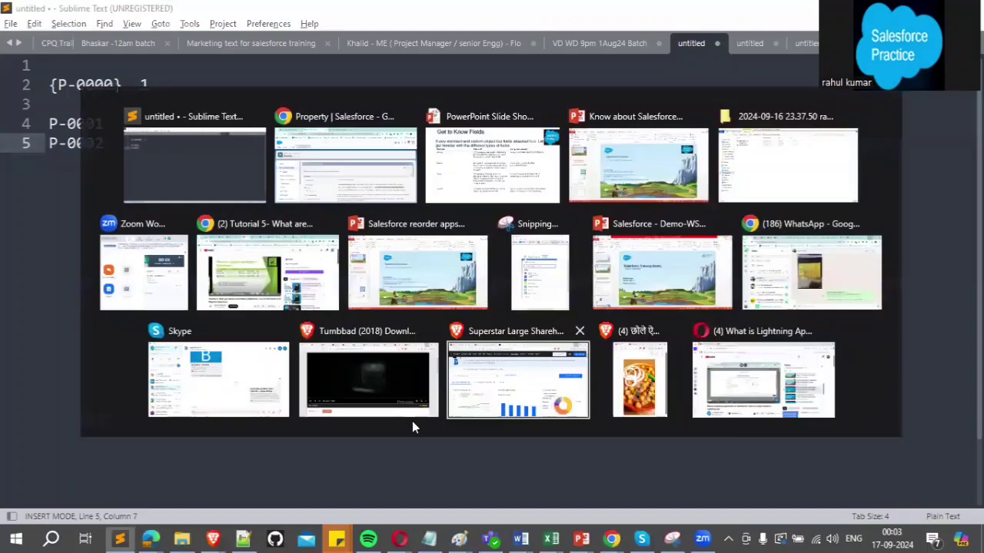
pyautogui.moveTo(513, 415); pyautogui.dragTo(674, 416)
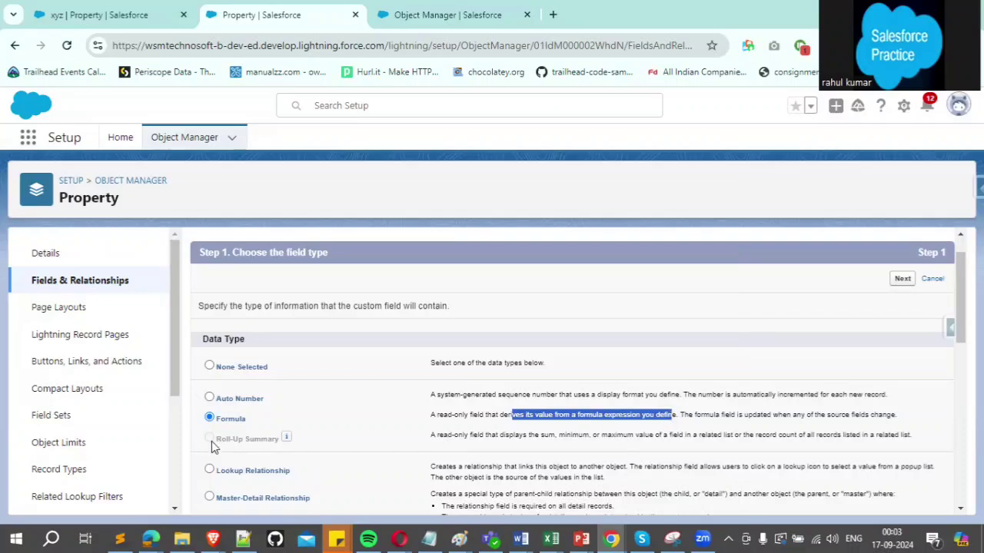
pyautogui.moveTo(453, 436); pyautogui.dragTo(921, 442)
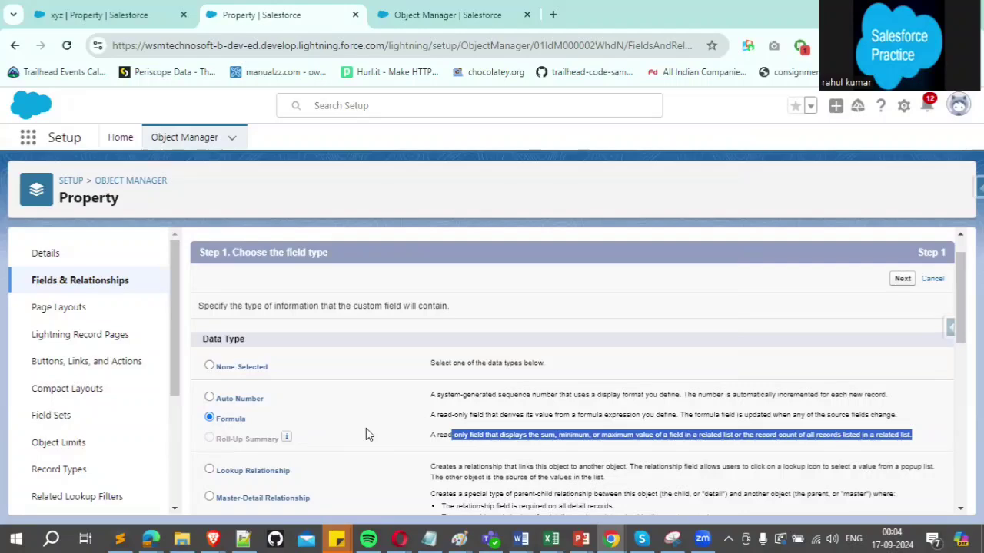
# - Review the relationship data types by selecting Lookup, Master-Detail and External Lookup Relationship in turn
pyautogui.scroll(-2, 350, 424)
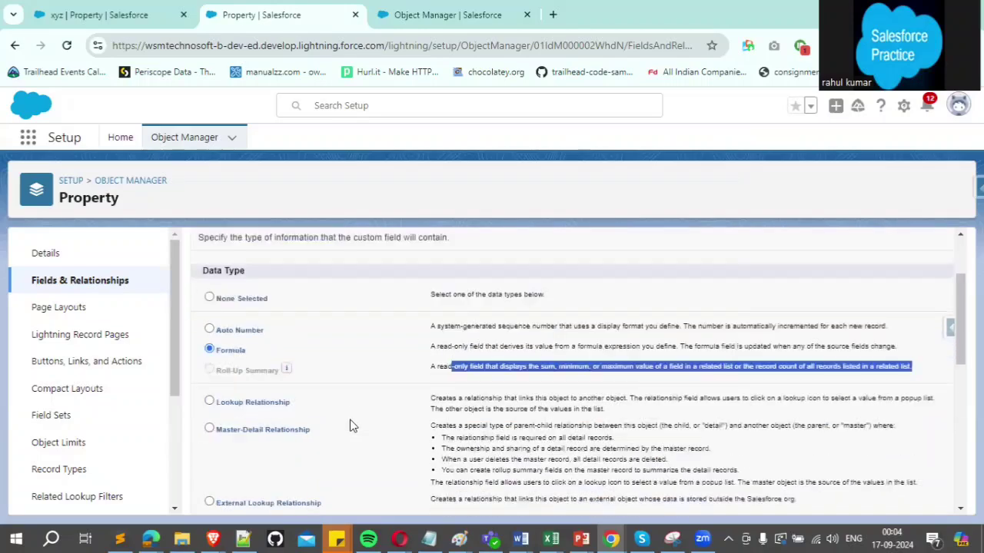
pyautogui.click(210, 325)
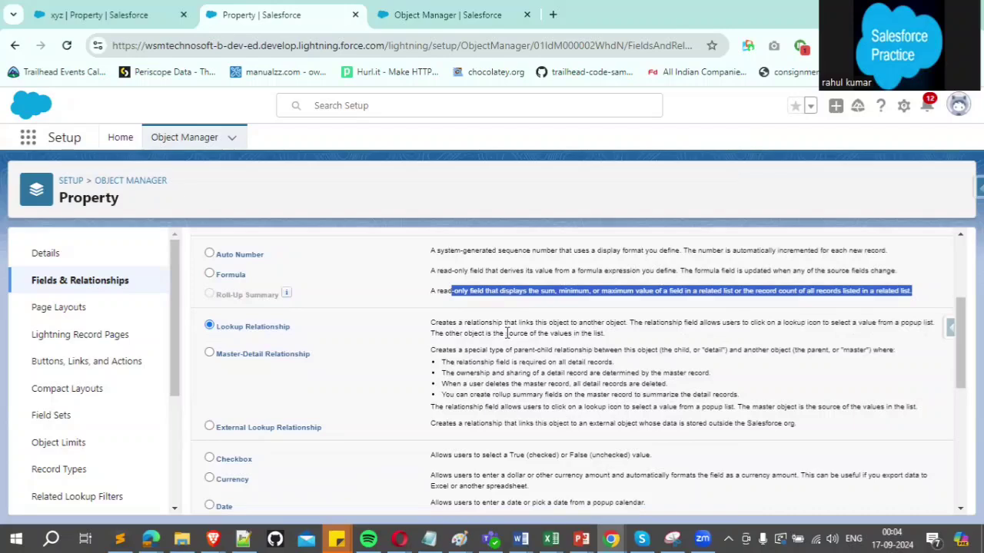
pyautogui.click(211, 353)
pyautogui.click(209, 426)
# - Select the Checkbox and Currency data types in turn to review their descriptions
pyautogui.scroll(-2, 405, 428)
pyautogui.click(210, 315)
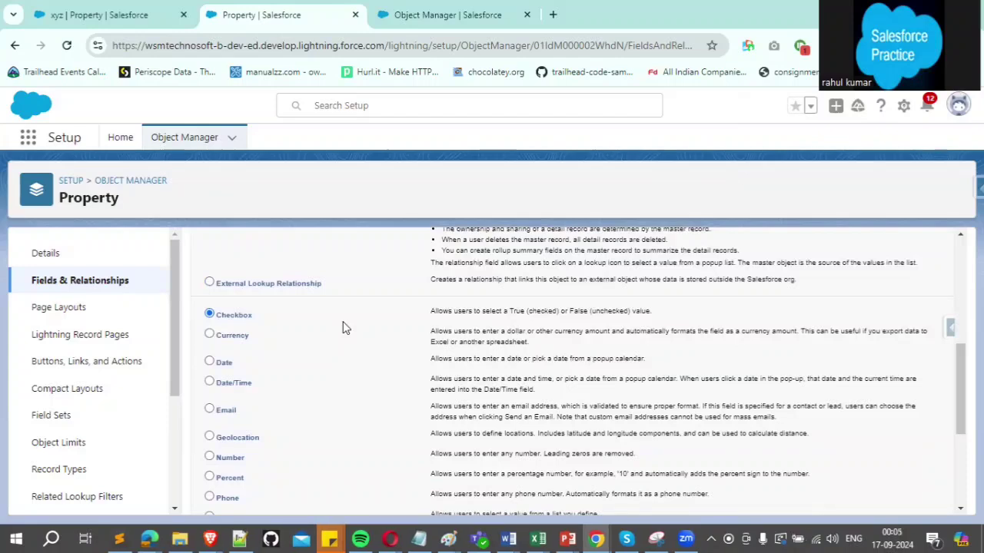
pyautogui.click(210, 335)
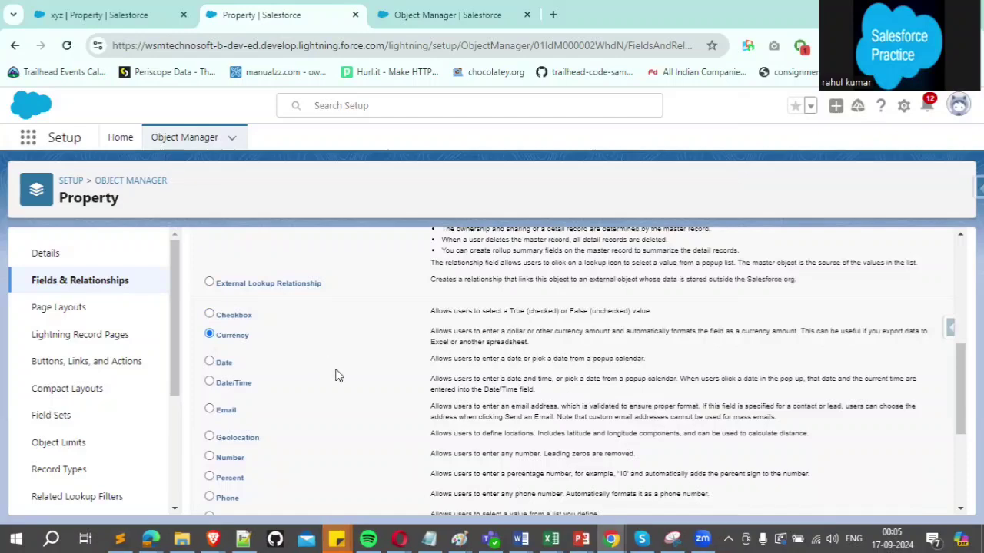
# - Switch to Sublime Text and add the number 6789 on a separate line below the auto-number samples
pyautogui.click(120, 539)
pyautogui.press('Return')
pyautogui.press('Return')
pyautogui.press('Return')
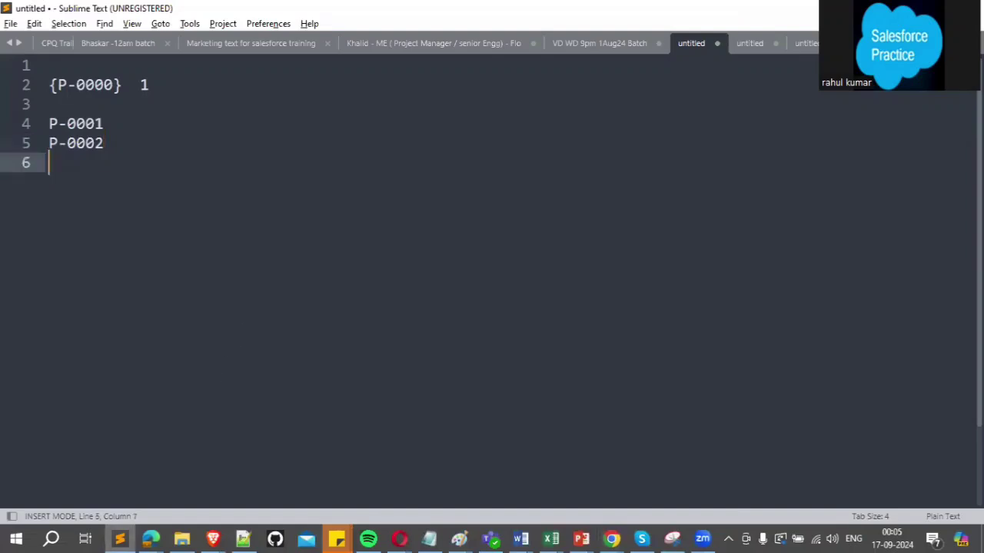
pyautogui.write('6789')
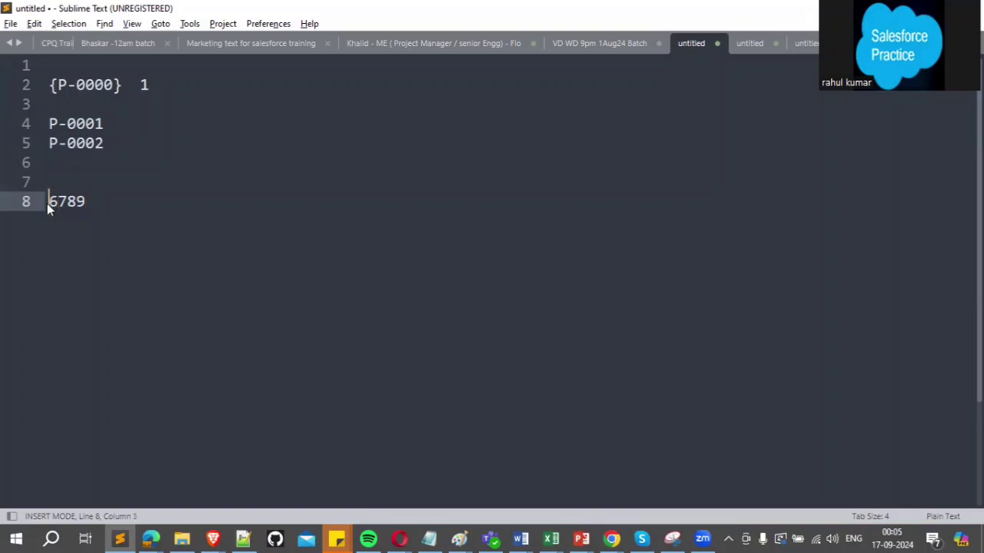
# - Reformat the number 6789 as the currency amount $6,789.00 and return to the Salesforce custom field page
pyautogui.write('$6.')
pyautogui.click(117, 196)
pyautogui.write(',00')
pyautogui.press('Left')
pyautogui.press('Left')
pyautogui.press('BackSpace')
pyautogui.write('.')
pyautogui.press('Left')
pyautogui.press('Left')
pyautogui.press('Left')
pyautogui.press('Left')
pyautogui.press('BackSpace')
pyautogui.write('.')
pyautogui.press('BackSpace')
pyautogui.press('BackSpace')
pyautogui.write('6,')
pyautogui.hotkey('alt', 'Tab')
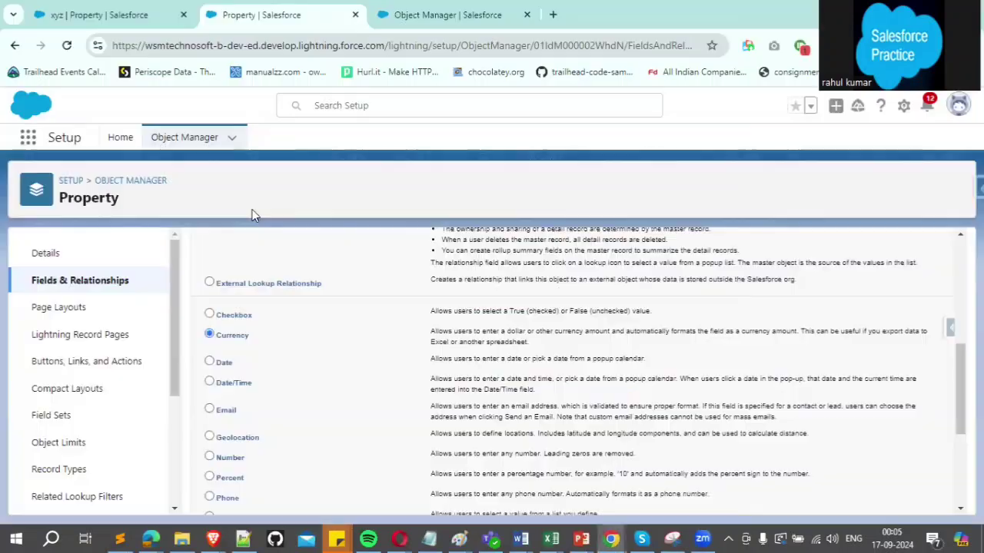
# - Review the Date, Date/Time, Email and Geolocation data types, highlighting the email validation and geolocation descriptions
pyautogui.click(211, 361)
pyautogui.click(210, 383)
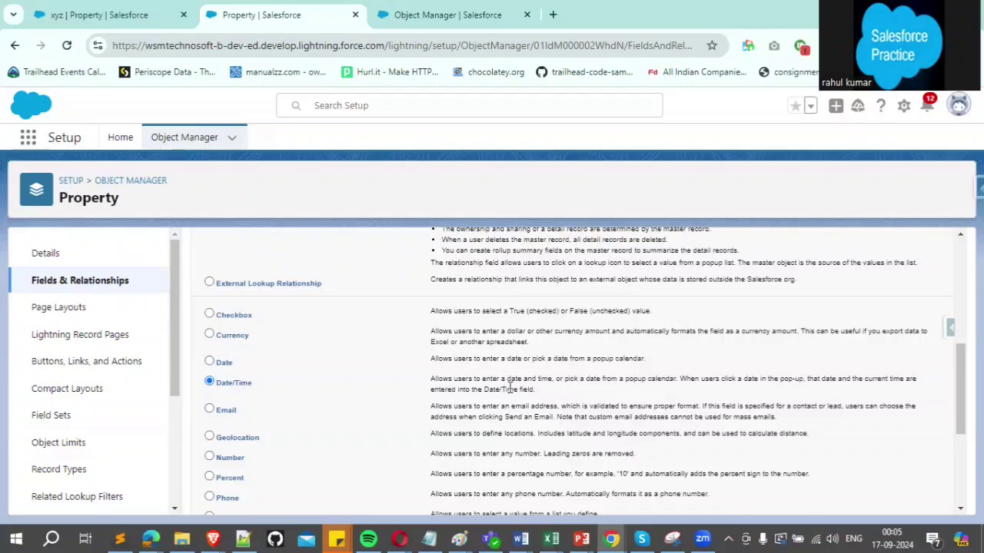
pyautogui.click(210, 410)
pyautogui.moveTo(565, 406); pyautogui.dragTo(703, 405)
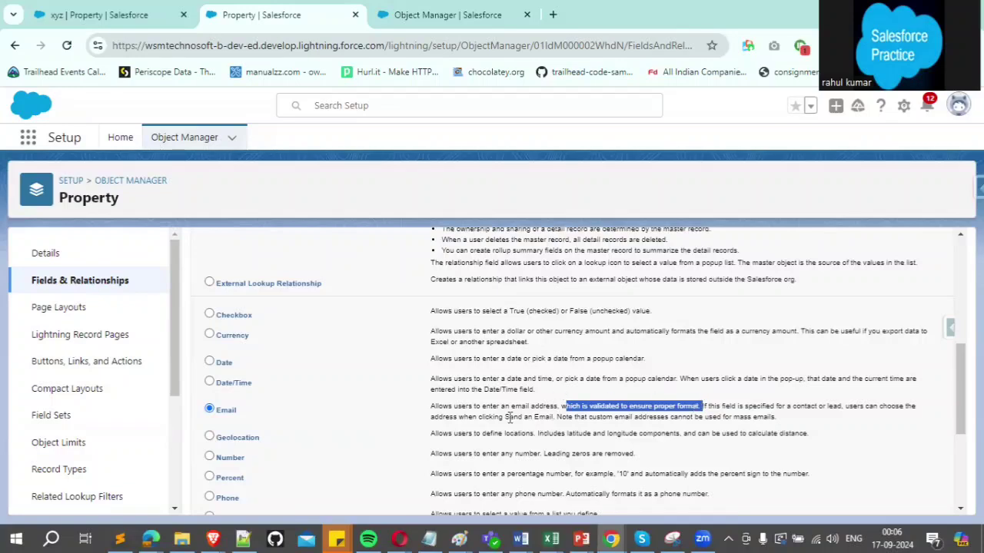
pyautogui.click(209, 437)
pyautogui.moveTo(448, 434); pyautogui.dragTo(809, 435)
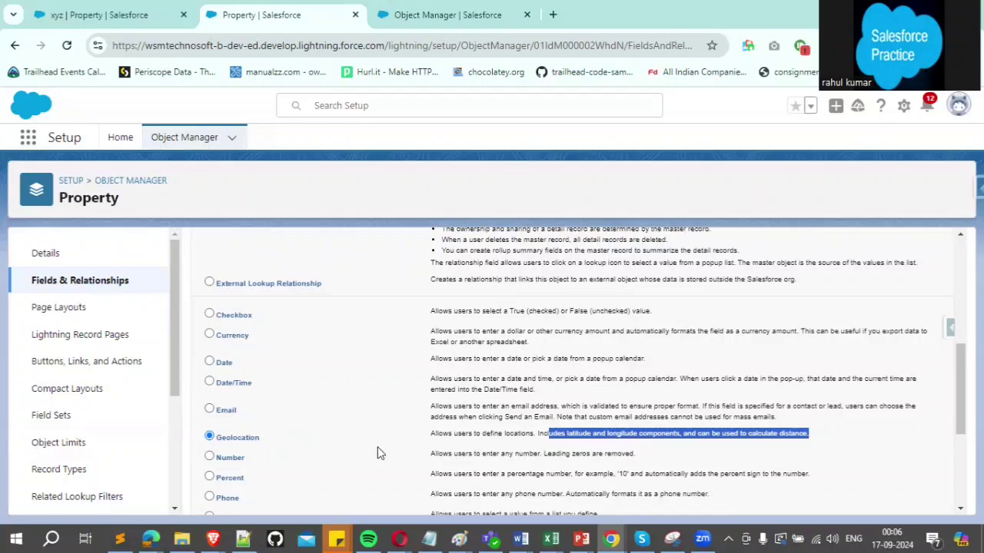
# - Review the Number, Percent and Phone data types, selecting each one and highlighting its description
pyautogui.scroll(-2, 348, 447)
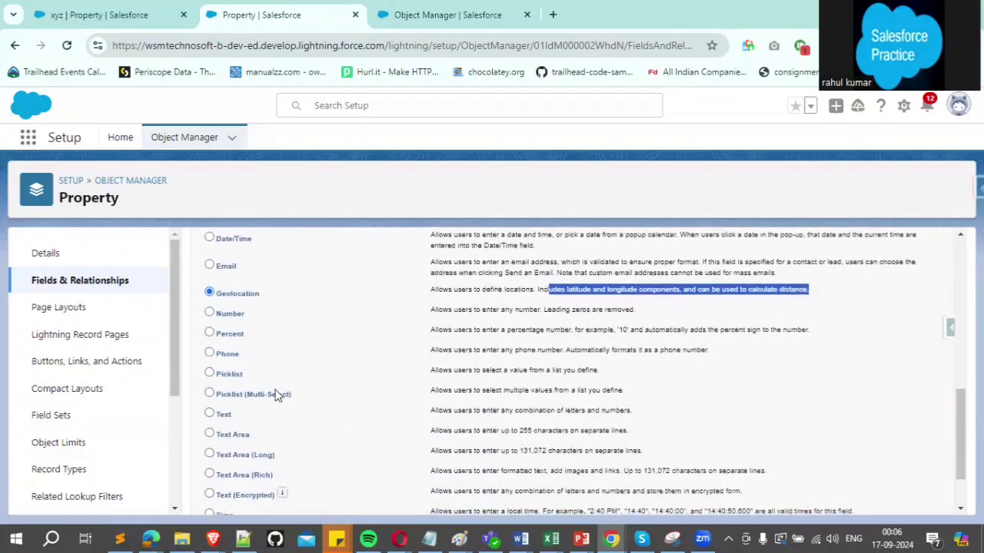
pyautogui.click(209, 313)
pyautogui.moveTo(467, 310); pyautogui.dragTo(601, 311)
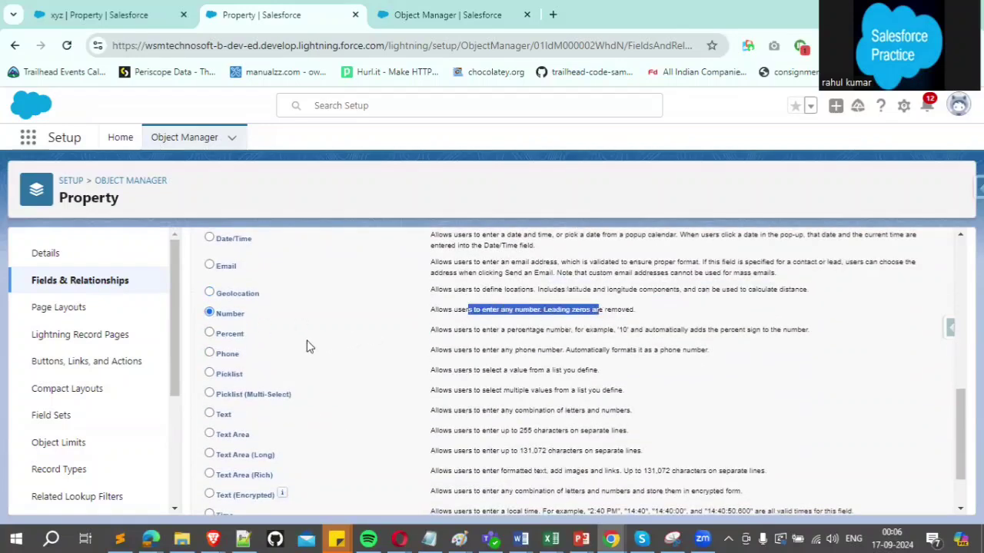
pyautogui.click(229, 335)
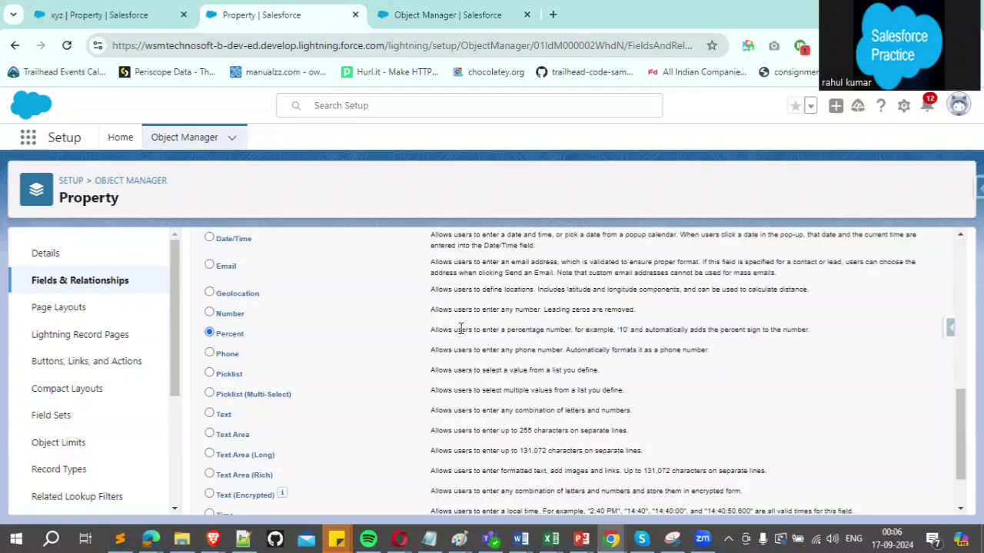
pyautogui.moveTo(453, 330); pyautogui.dragTo(717, 330)
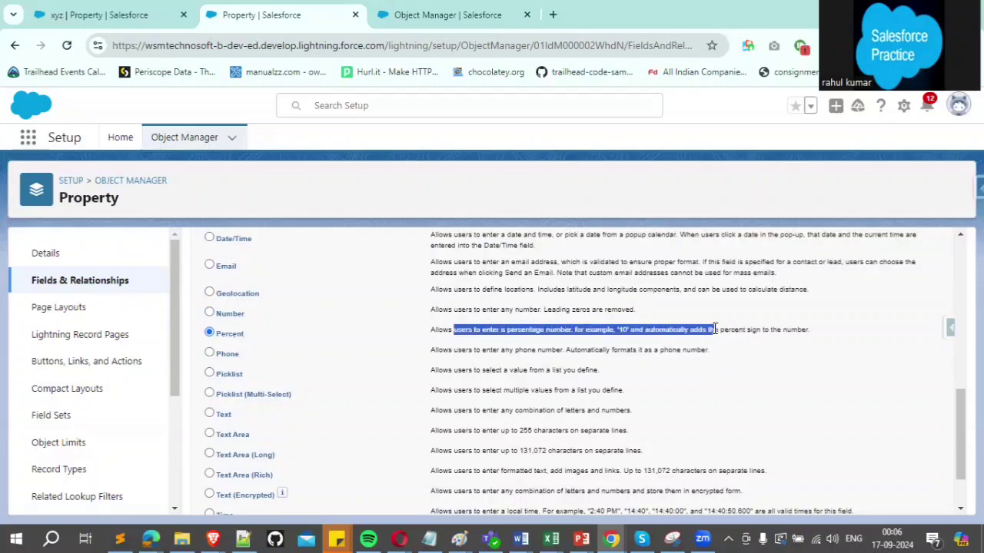
pyautogui.click(219, 357)
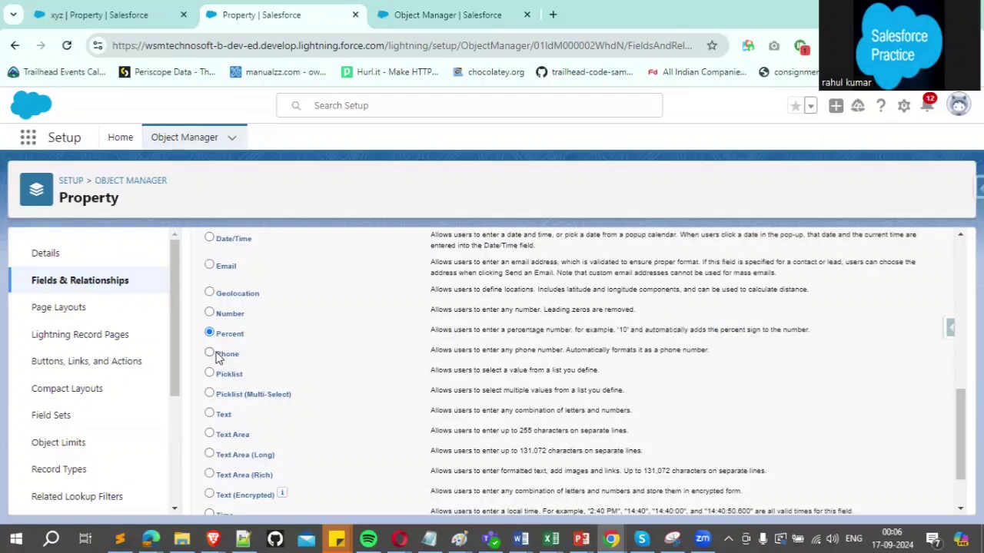
pyautogui.click(209, 352)
pyautogui.moveTo(492, 349); pyautogui.dragTo(667, 350)
# - Compare the Picklist and Picklist (Multi-Select) data types by selecting each and highlighting its description
pyautogui.click(228, 375)
pyautogui.moveTo(467, 370); pyautogui.dragTo(606, 369)
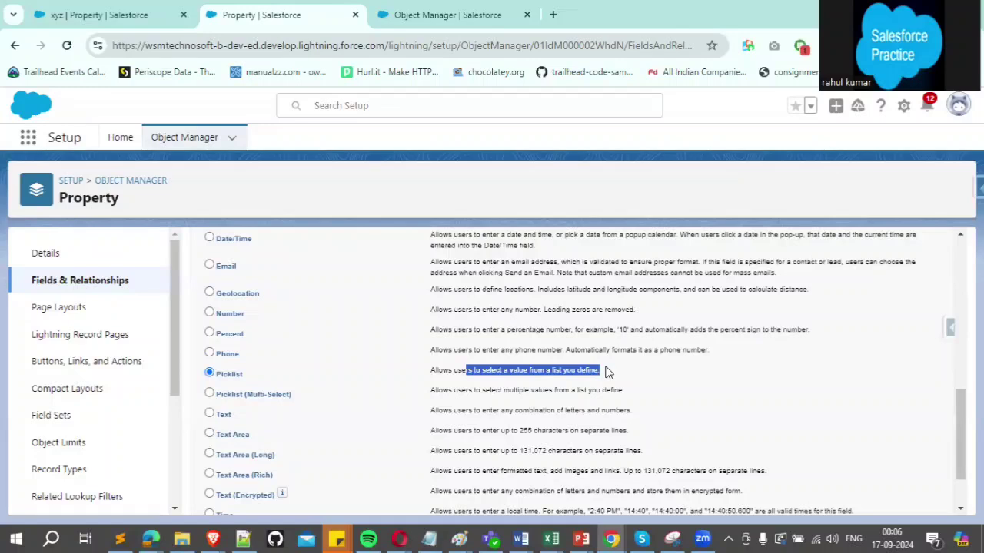
pyautogui.click(251, 395)
pyautogui.moveTo(444, 391); pyautogui.dragTo(642, 393)
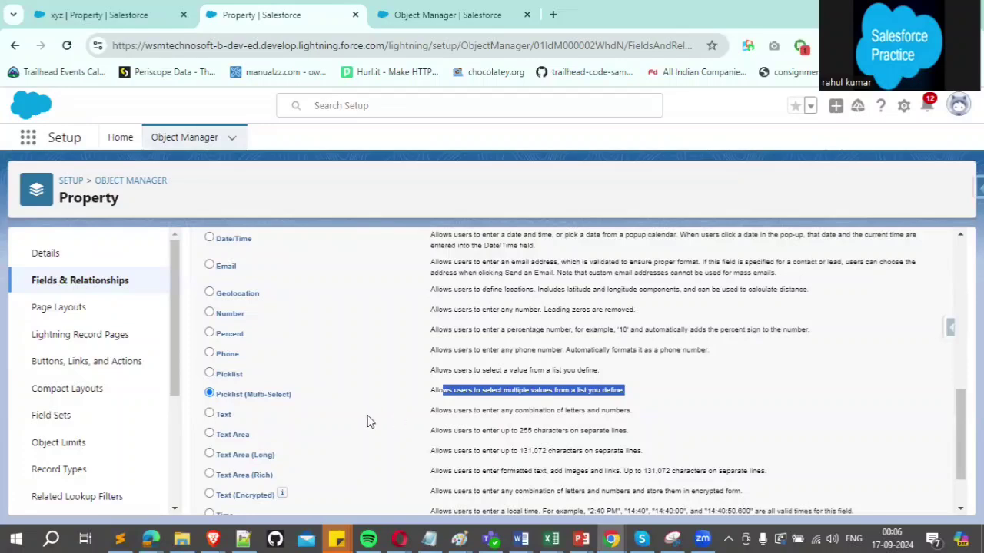
pyautogui.scroll(-2, 279, 421)
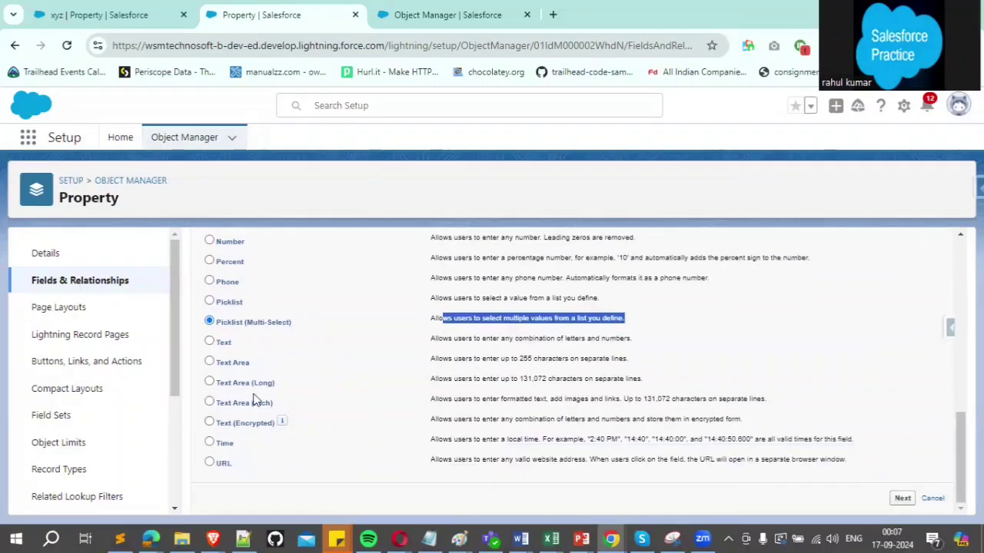
# - Review the Text, Text Area and Text Area (Long) data types, selecting each one and highlighting its description
pyautogui.click(210, 343)
pyautogui.moveTo(448, 338); pyautogui.dragTo(630, 336)
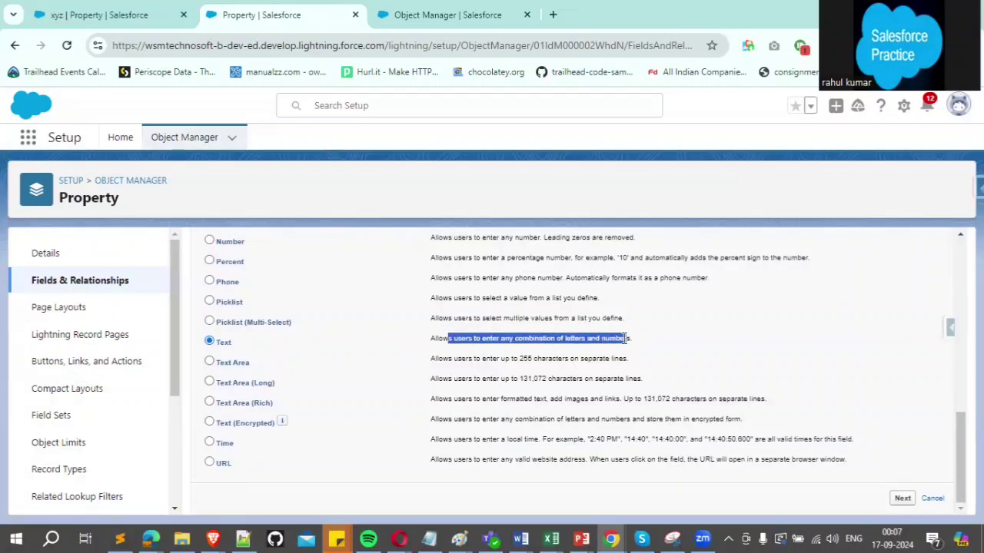
pyautogui.click(209, 362)
pyautogui.moveTo(462, 358); pyautogui.dragTo(641, 361)
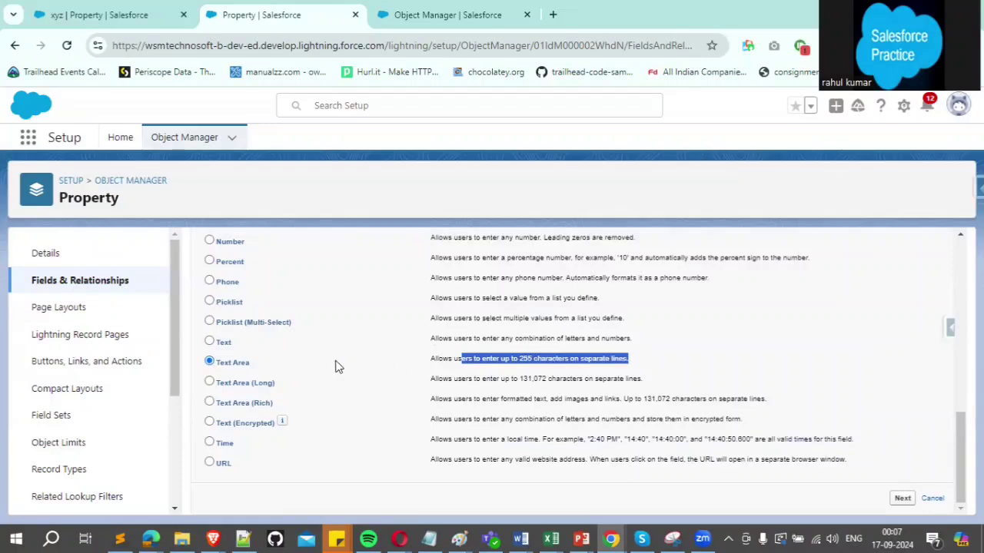
pyautogui.click(234, 382)
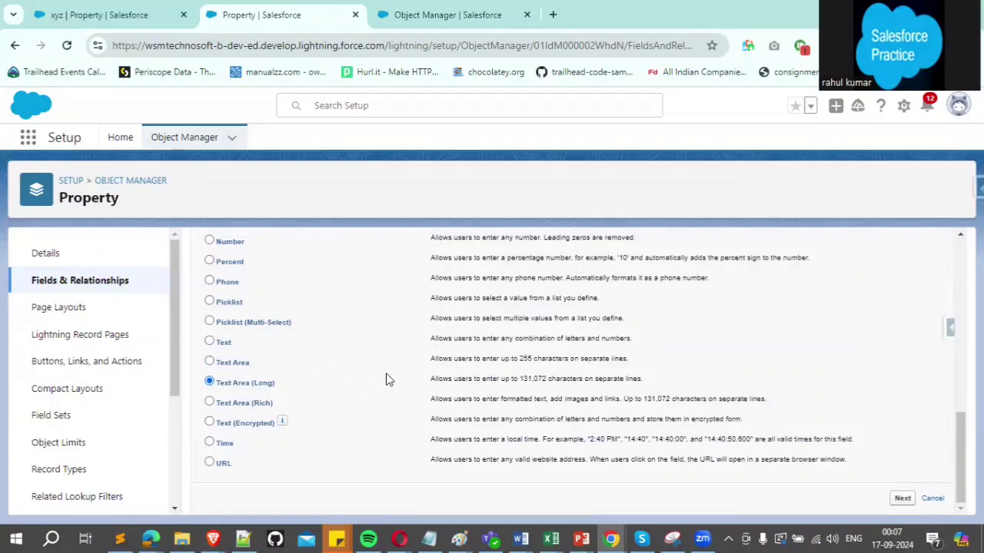
pyautogui.moveTo(514, 378); pyautogui.dragTo(643, 379)
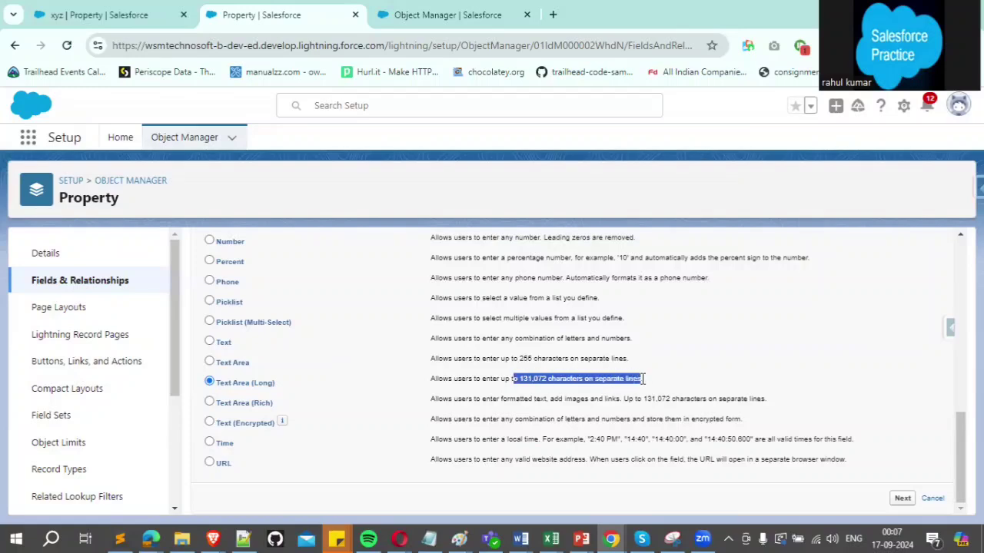
# - Review the Text Area (Rich) and Text (Encrypted) data types, selecting each and highlighting its description
pyautogui.click(229, 411)
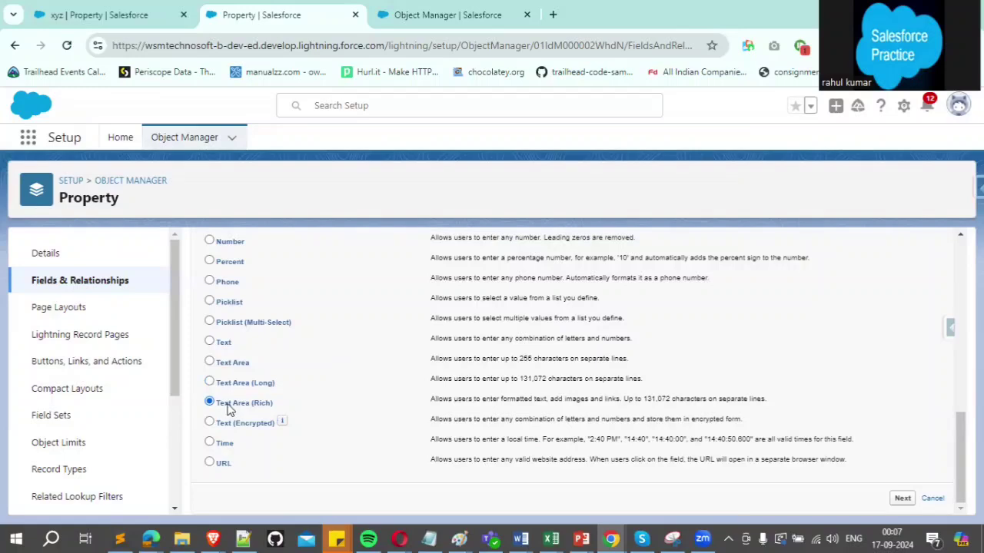
pyautogui.moveTo(502, 400); pyautogui.dragTo(550, 399)
pyautogui.moveTo(565, 399); pyautogui.dragTo(684, 398)
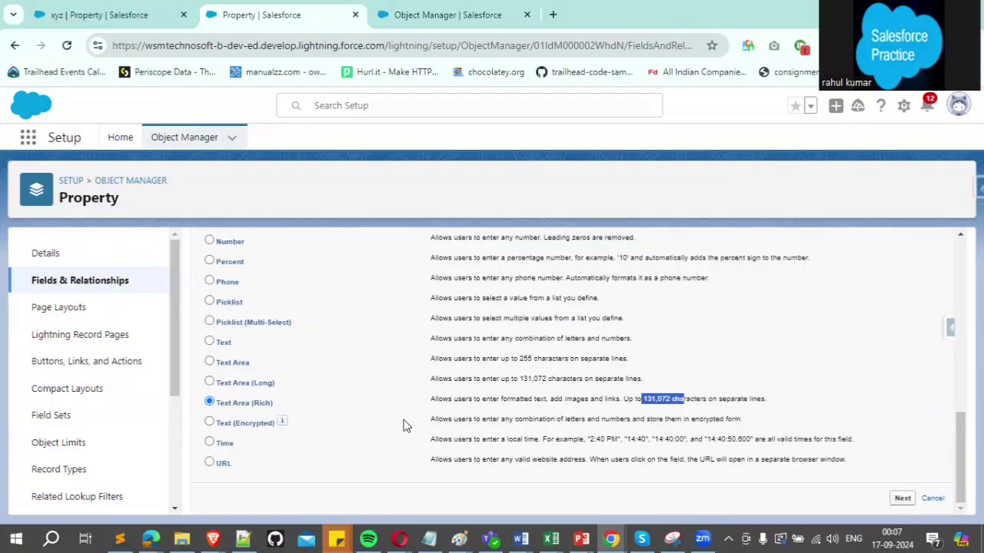
pyautogui.click(209, 423)
pyautogui.moveTo(453, 419); pyautogui.dragTo(750, 423)
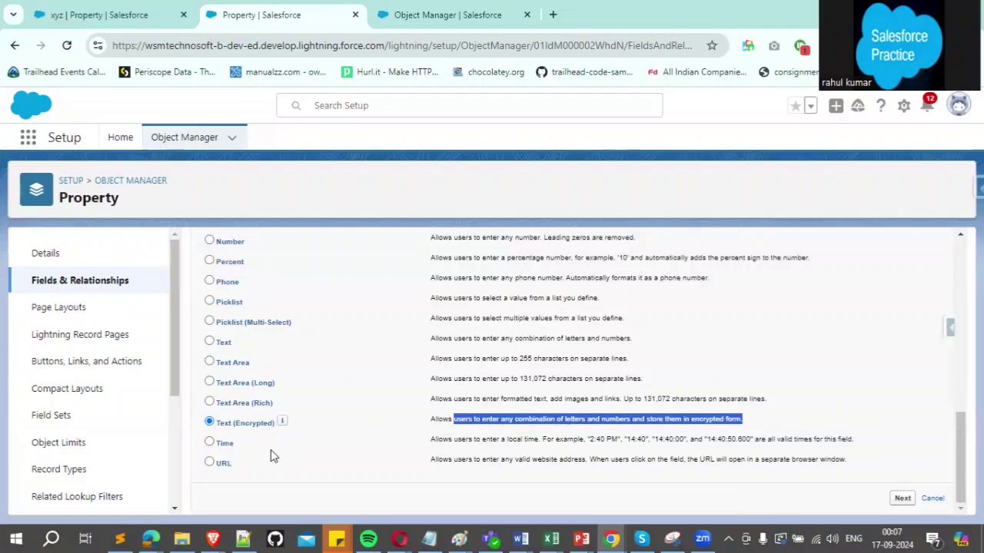
# - Review the Time and URL data types, highlighting the valid time formats and the website address description
pyautogui.click(210, 443)
pyautogui.scroll(2, 269, 338)
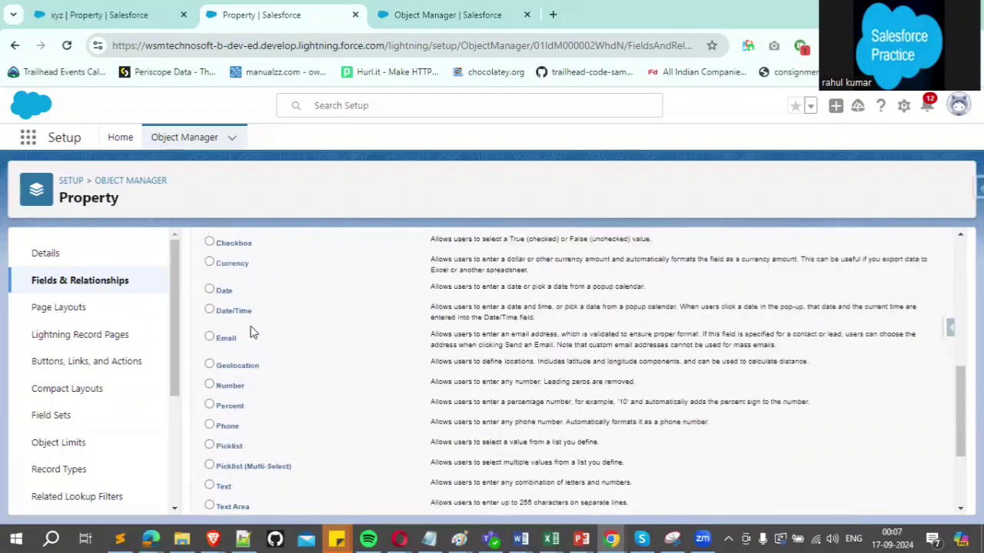
pyautogui.click(210, 289)
pyautogui.scroll(-2, 212, 297)
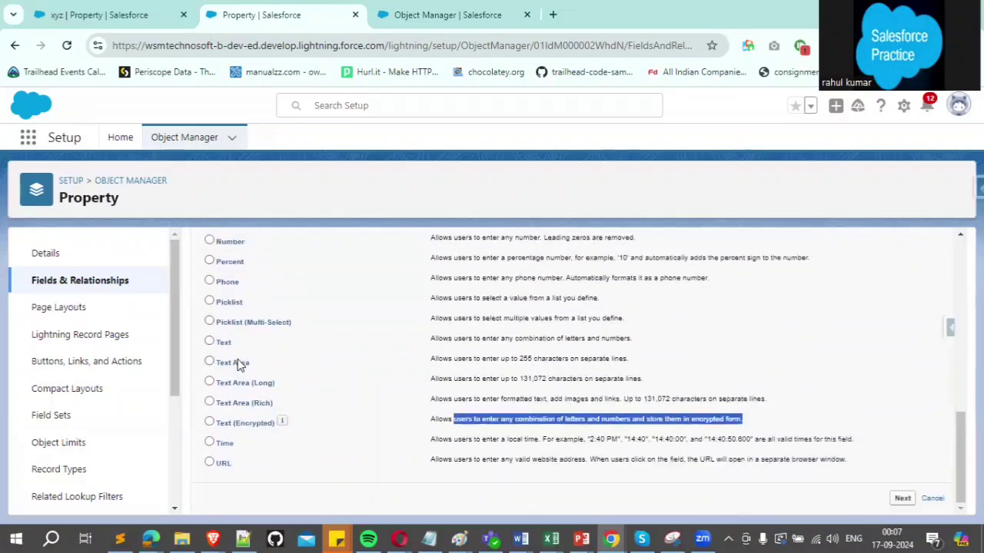
pyautogui.click(210, 443)
pyautogui.click(462, 441)
pyautogui.moveTo(462, 441); pyautogui.dragTo(748, 439)
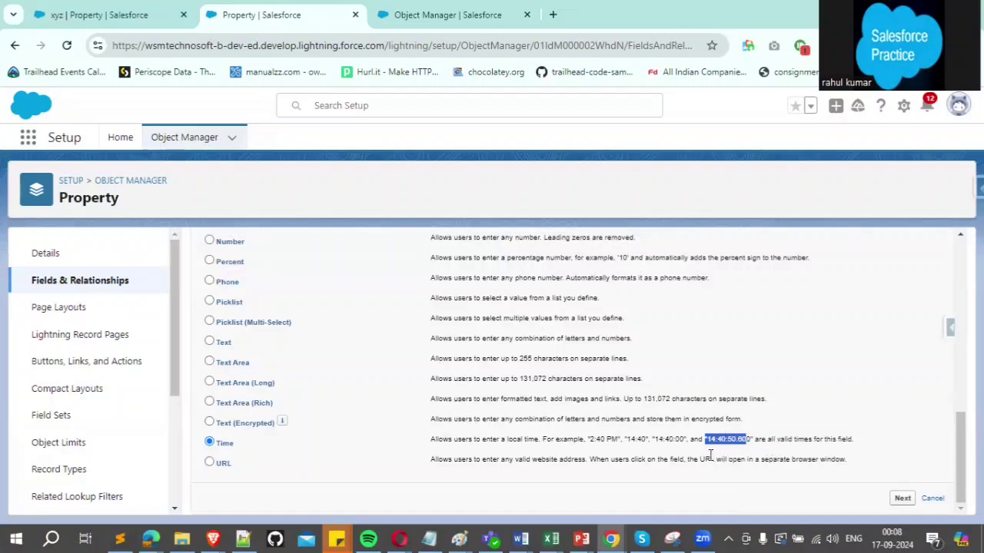
pyautogui.click(209, 462)
pyautogui.moveTo(456, 460); pyautogui.dragTo(819, 462)
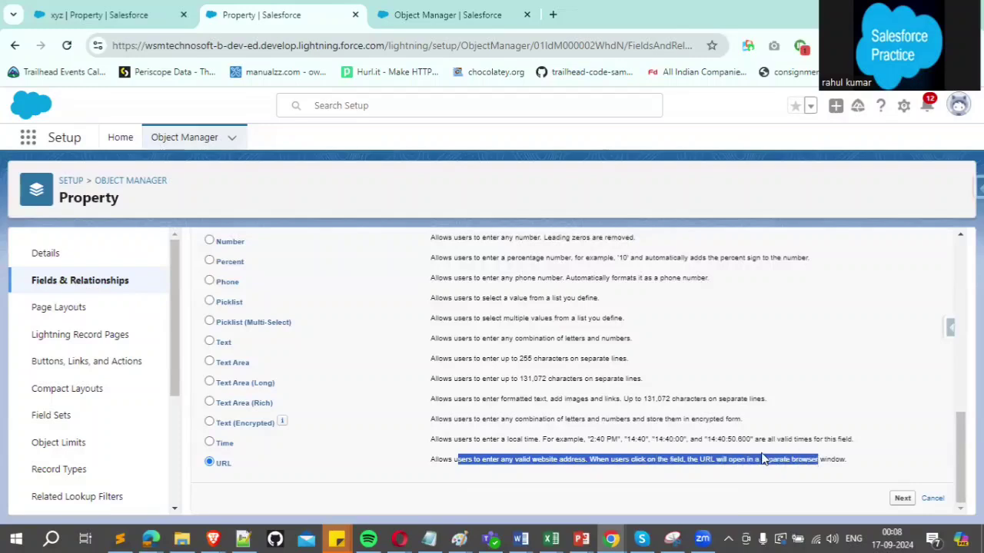
# - Switch to the PowerPoint slide show and advance to the Create a Custom Field slide
pyautogui.scroll(1, 336, 435)
pyautogui.scroll(5, 336, 435)
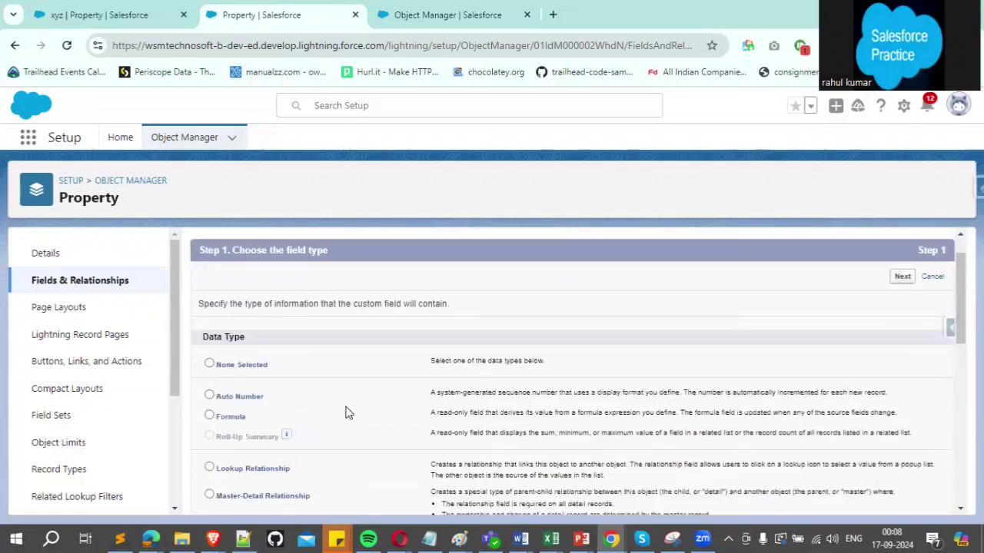
pyautogui.scroll(-3, 342, 411)
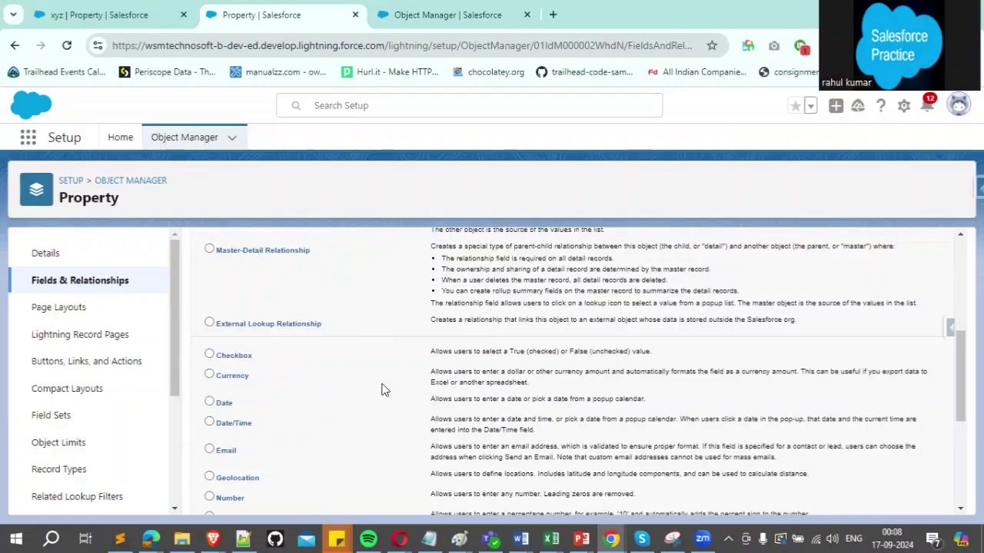
pyautogui.hotkey('alt', 'Tab')
pyautogui.hotkey('alt', 'Tab')
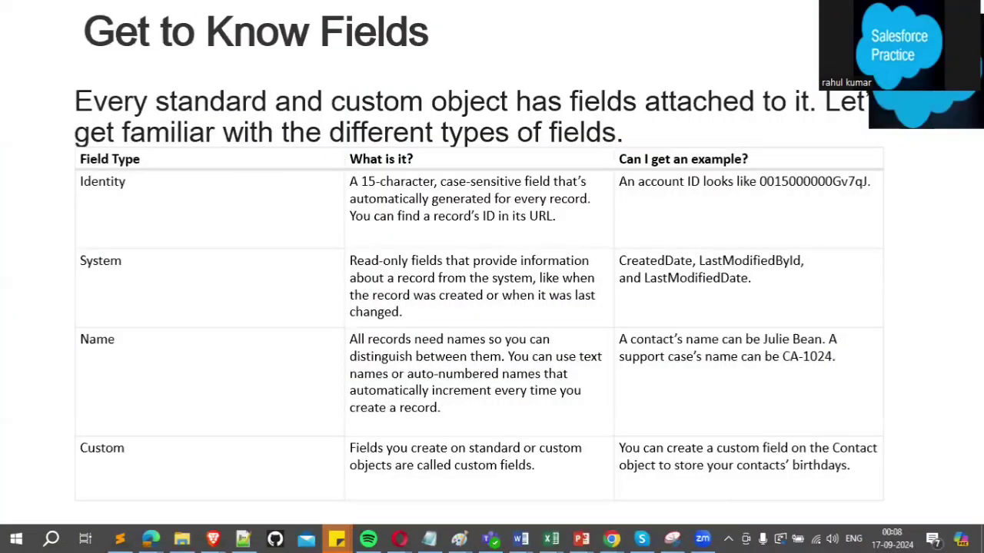
pyautogui.press('Right')
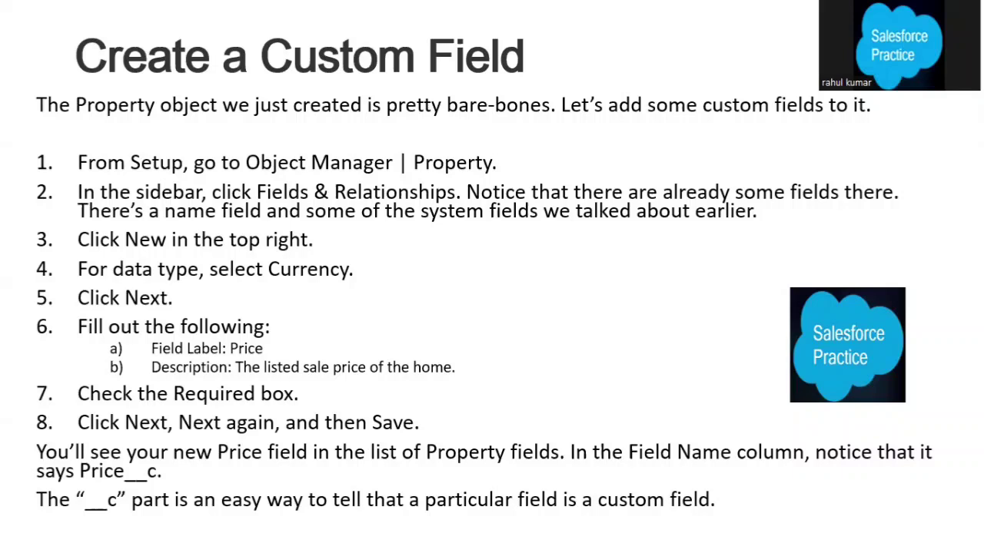
# - Return to the Salesforce custom field page and look over the list of data types again
pyautogui.hotkey('alt', 'Tab')
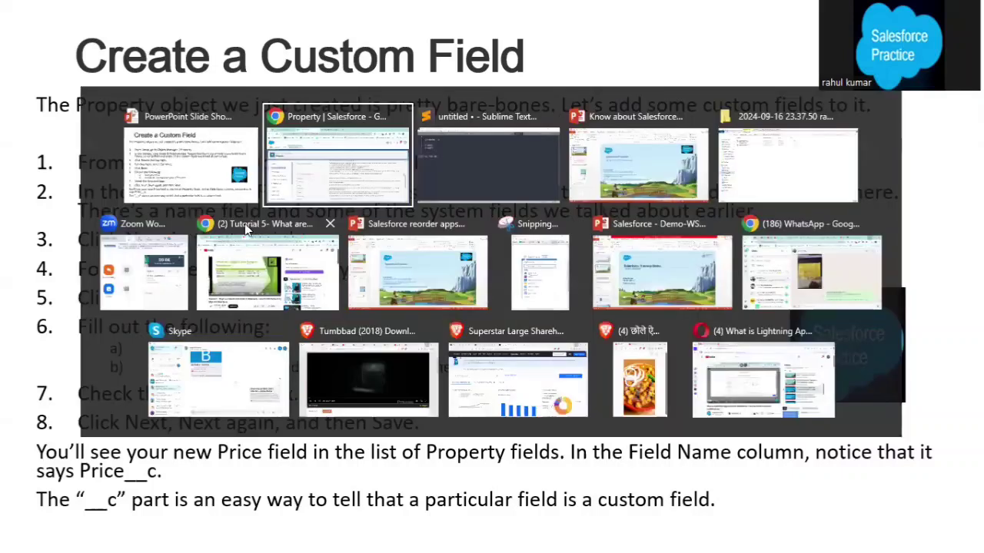
pyautogui.scroll(3, 347, 339)
pyautogui.scroll(2, 345, 332)
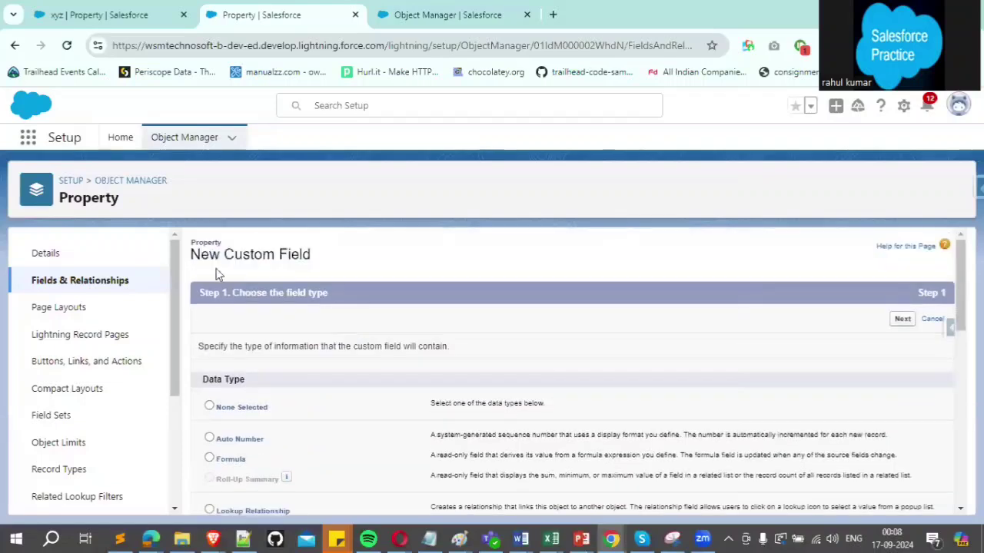
pyautogui.scroll(-1, 292, 392)
pyautogui.scroll(-3, 302, 376)
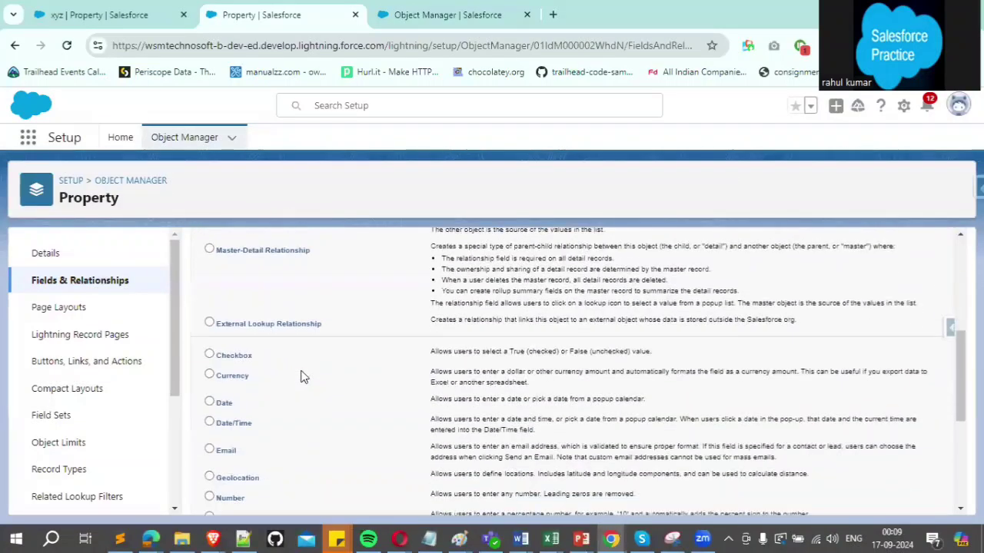
pyautogui.scroll(1, 302, 376)
pyautogui.scroll(-1, 222, 422)
# - Close the two open Setup browser tabs, reopen Setup from the xyz property record and go to Object Manager
pyautogui.click(354, 15)
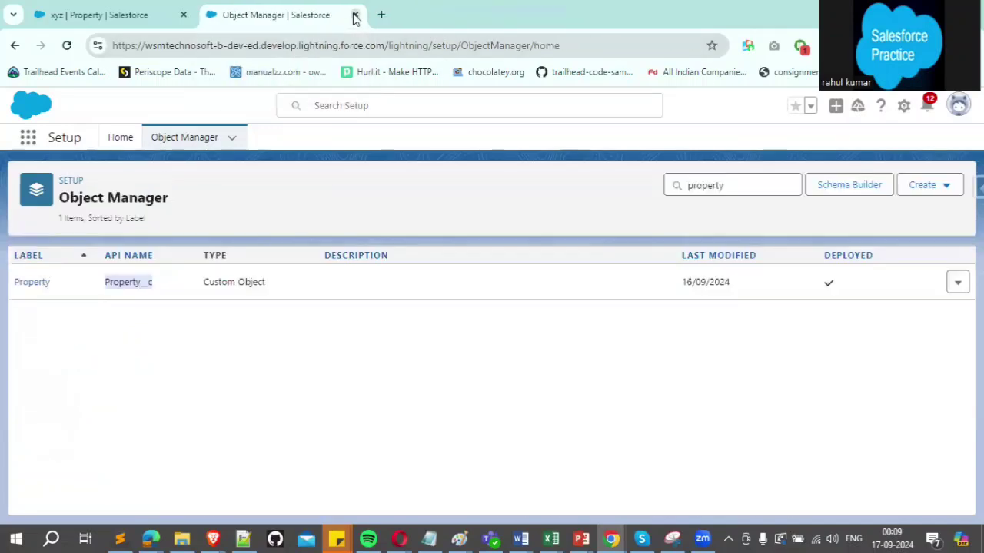
pyautogui.click(354, 15)
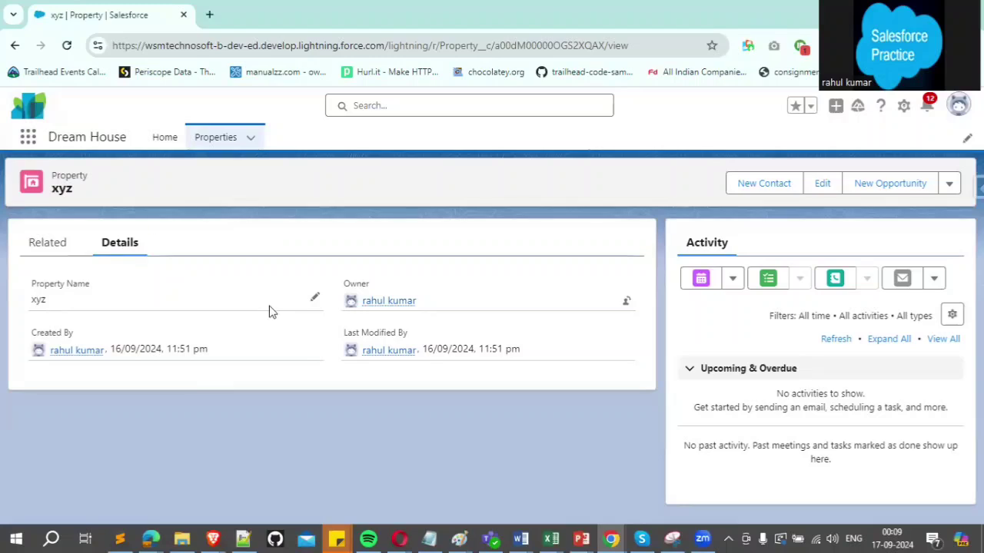
pyautogui.click(903, 108)
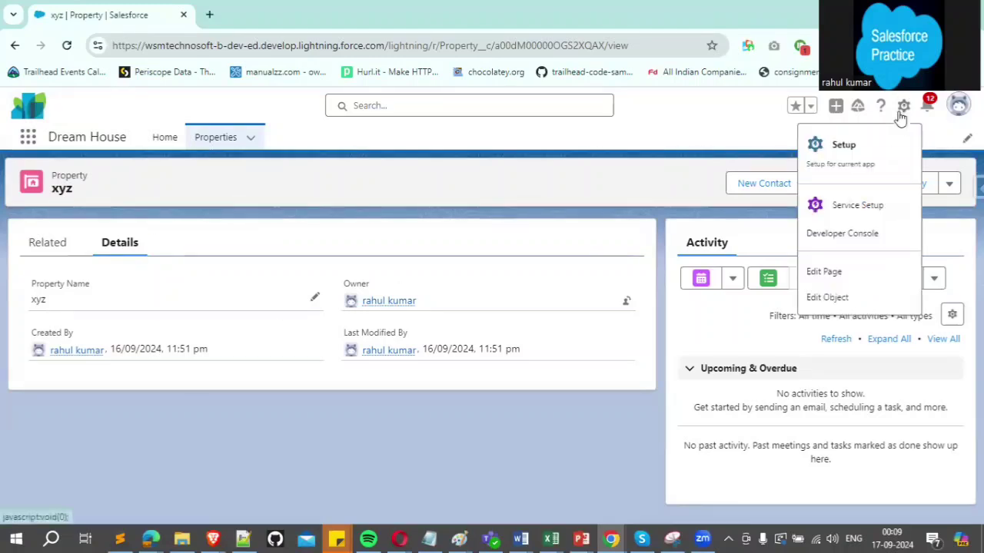
pyautogui.click(855, 144)
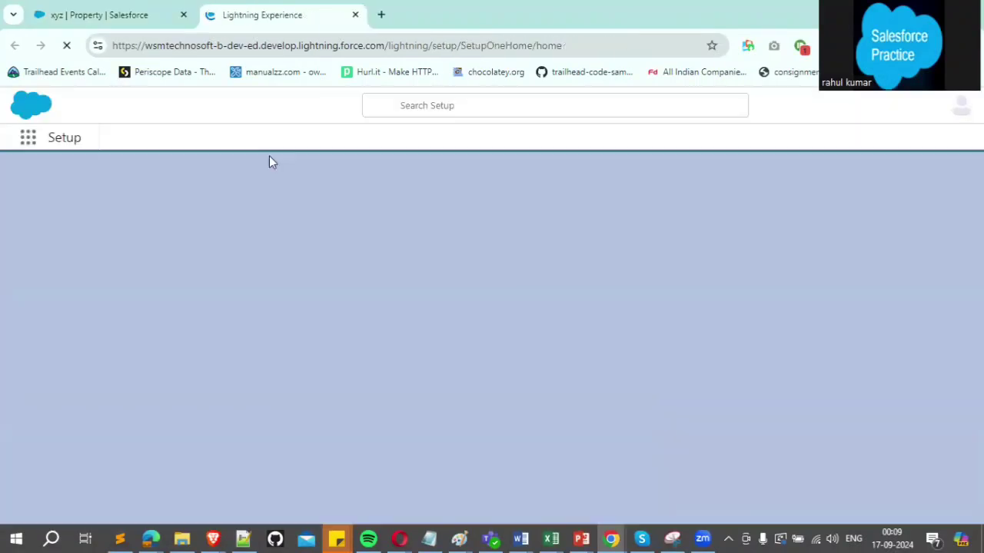
pyautogui.click(198, 144)
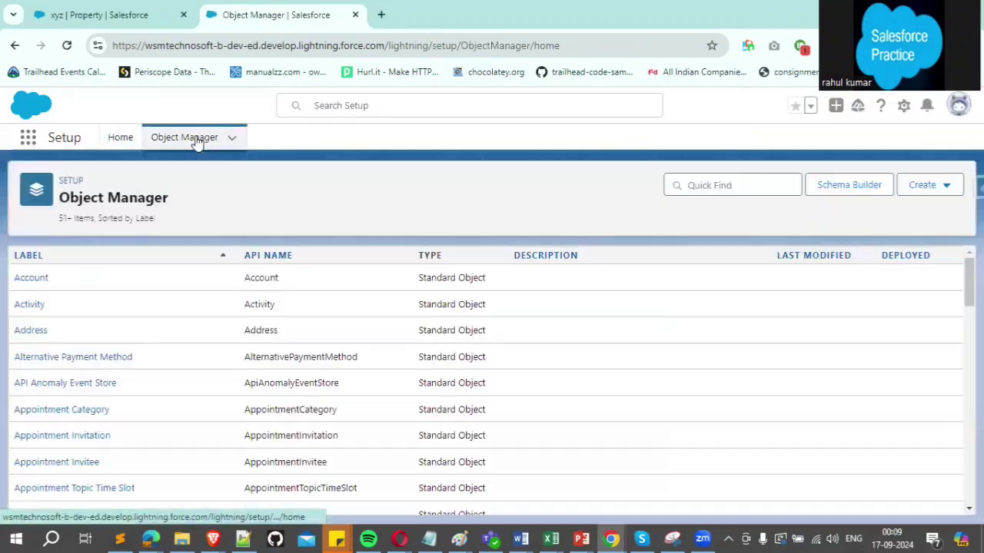
# - Search the objects for "proper" and open the Property object's Fields & Relationships
pyautogui.click(700, 185)
pyautogui.write('pro')
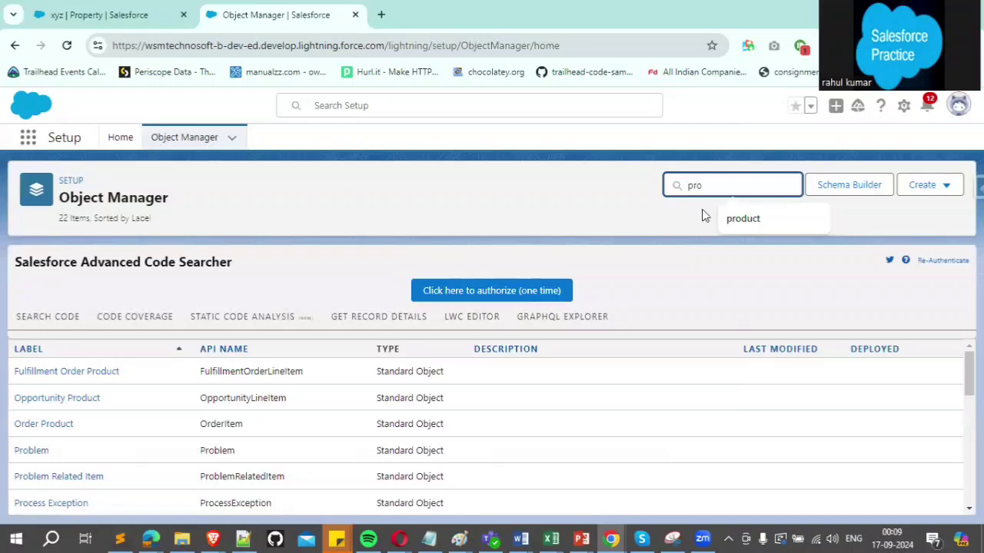
pyautogui.write('per')
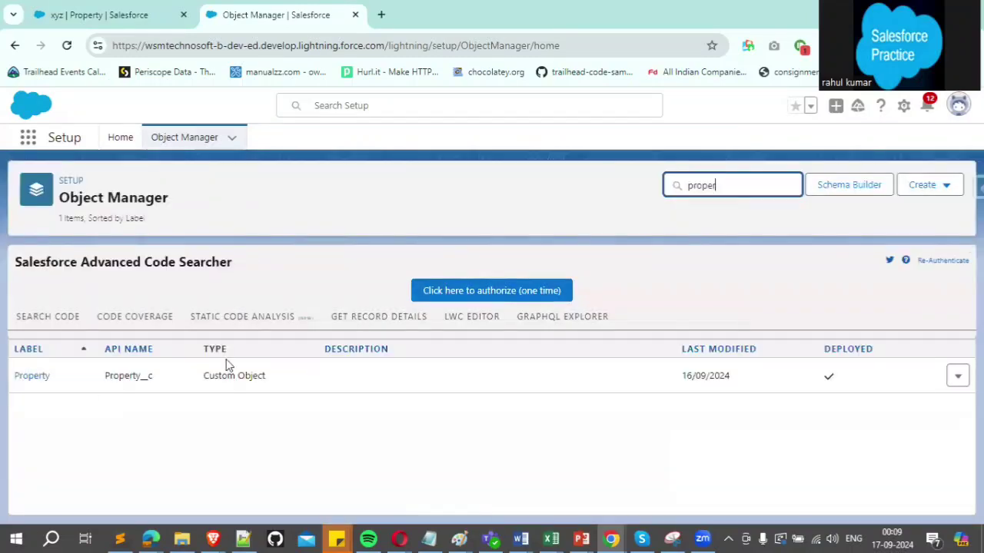
pyautogui.click(31, 377)
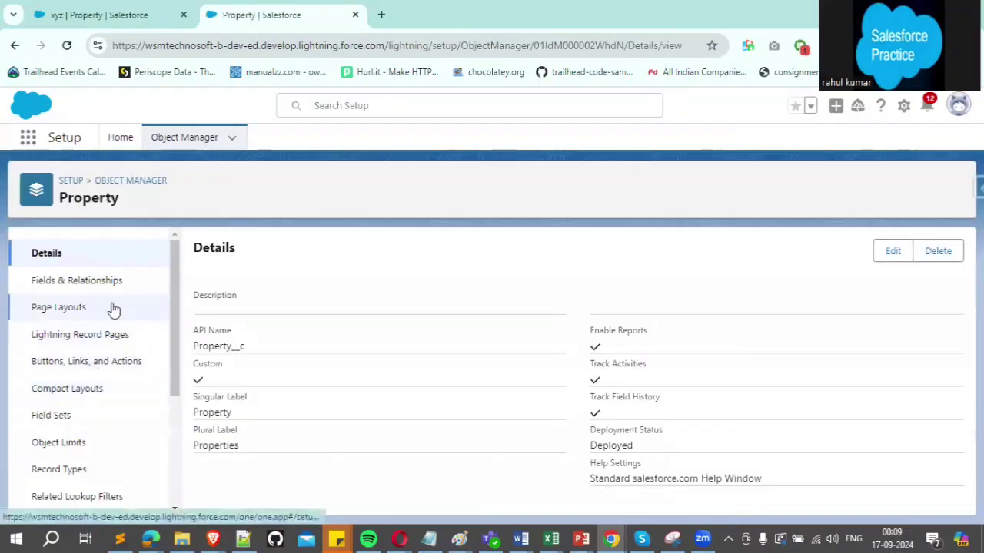
pyautogui.click(97, 284)
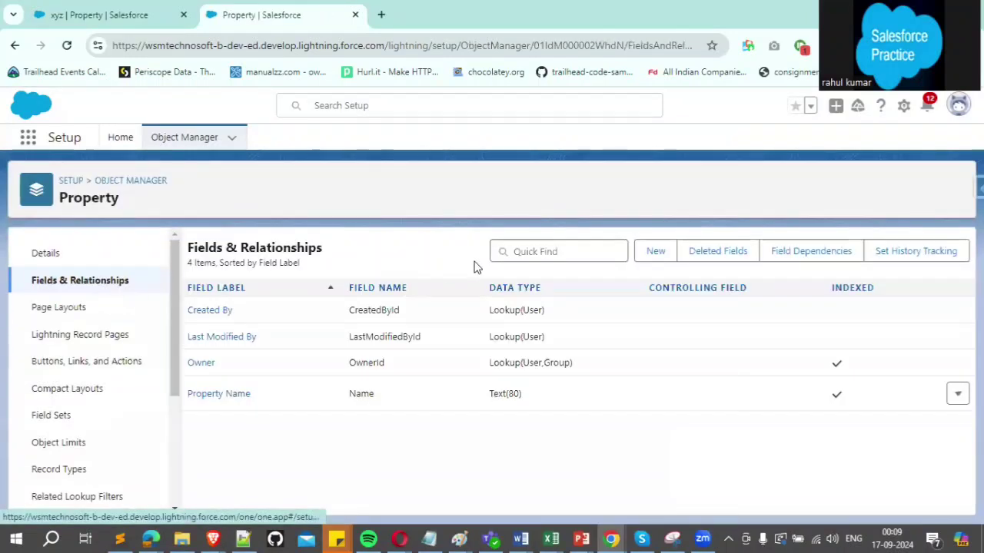
# - Start a new custom field on the Property object with the Currency data type and proceed to its details
pyautogui.click(655, 252)
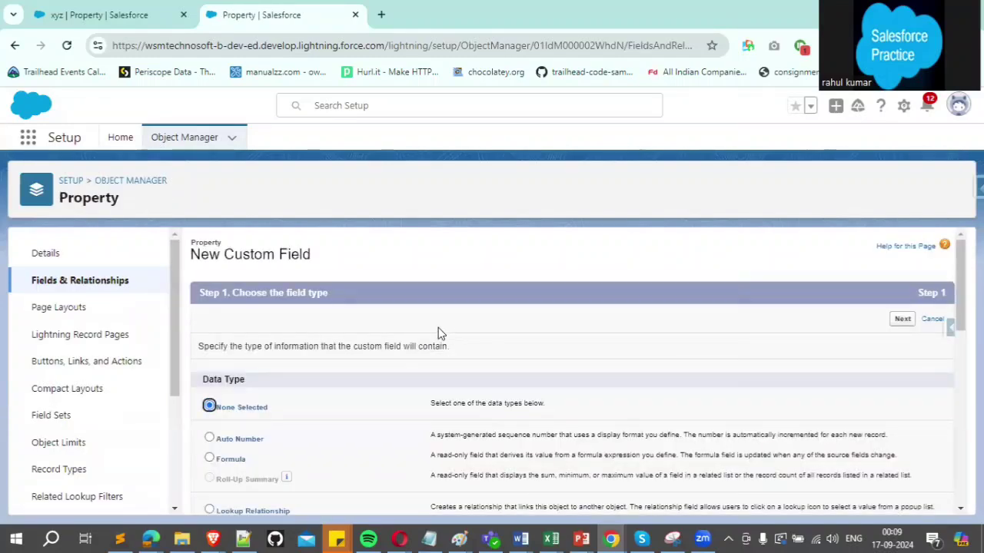
pyautogui.scroll(-3, 448, 313)
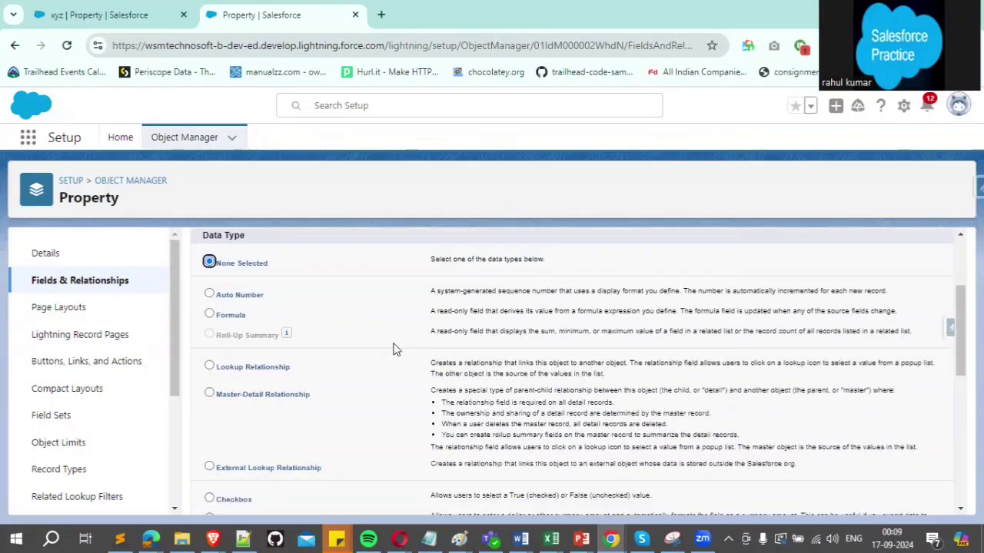
pyautogui.scroll(-3, 392, 347)
pyautogui.click(210, 376)
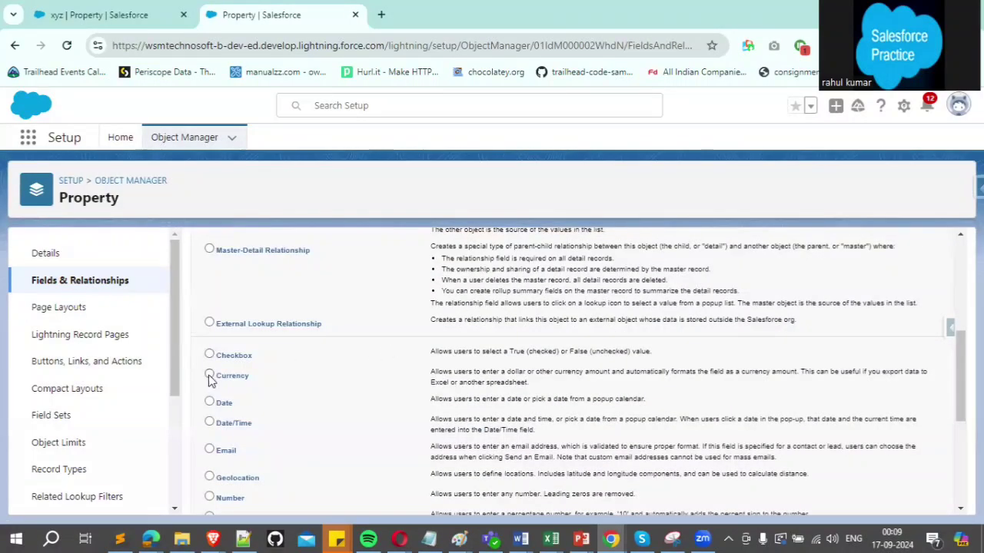
pyautogui.scroll(-5, 577, 381)
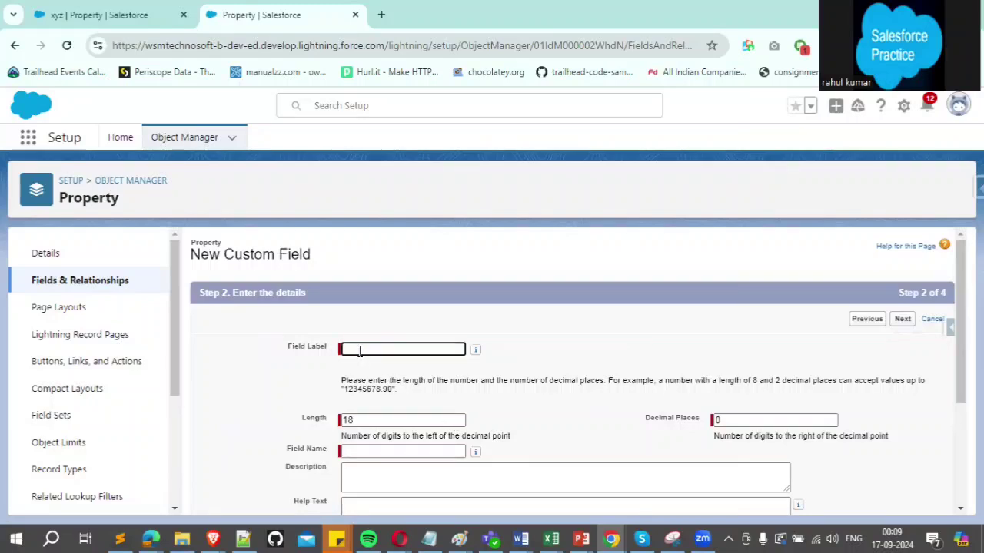
# - Set the new currency field's label to Price and have the field name filled in from it
pyautogui.click(358, 350)
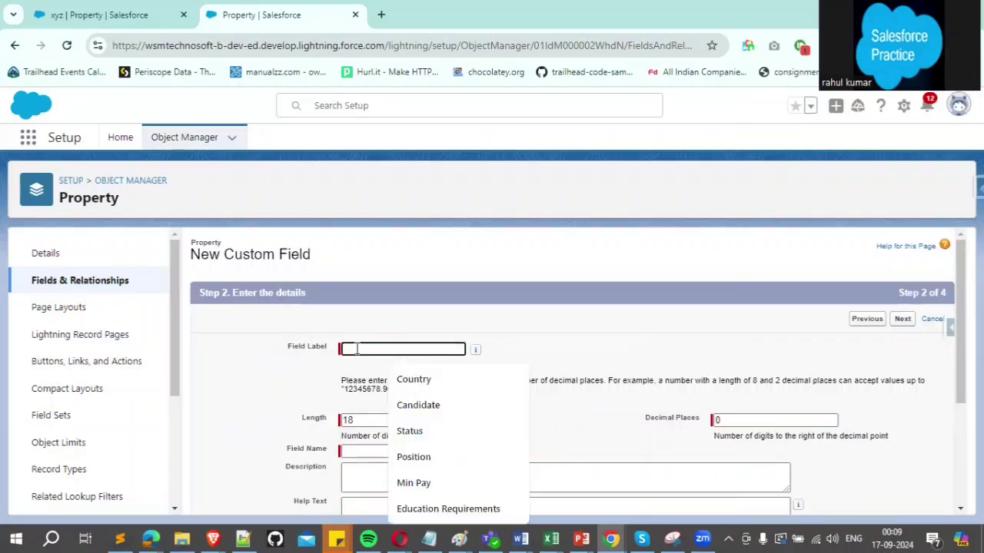
pyautogui.write('Pro')
pyautogui.press('BackSpace')
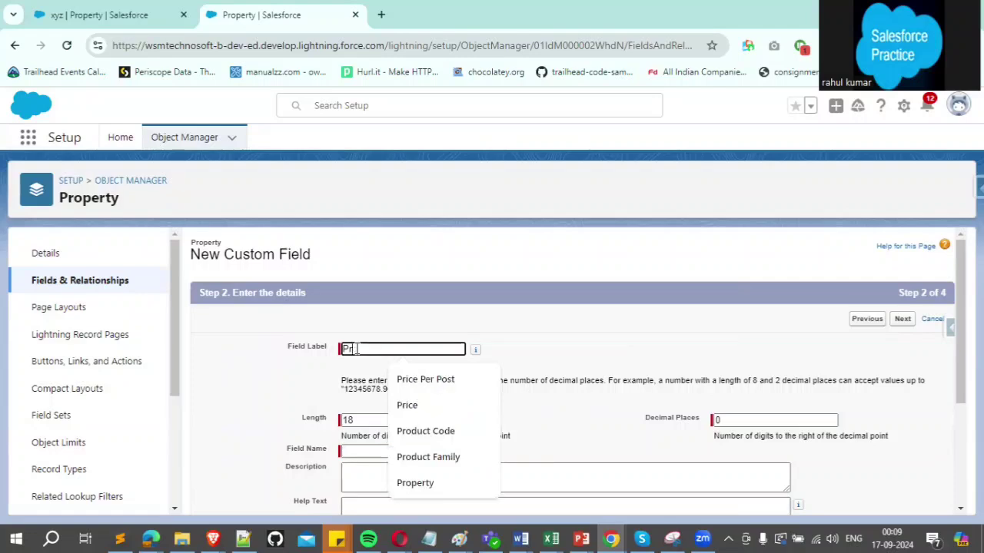
pyautogui.write('ice')
pyautogui.press('Tab')
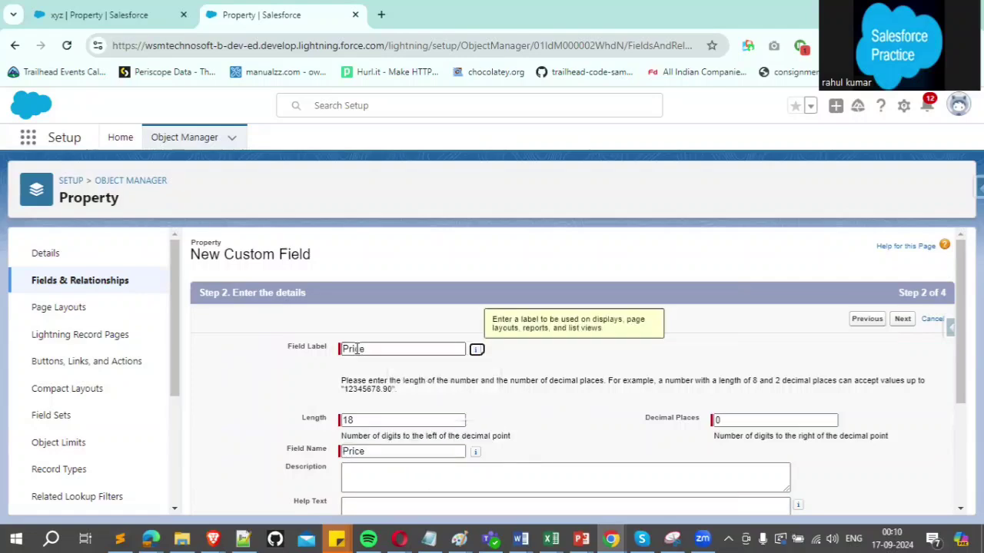
pyautogui.click(574, 367)
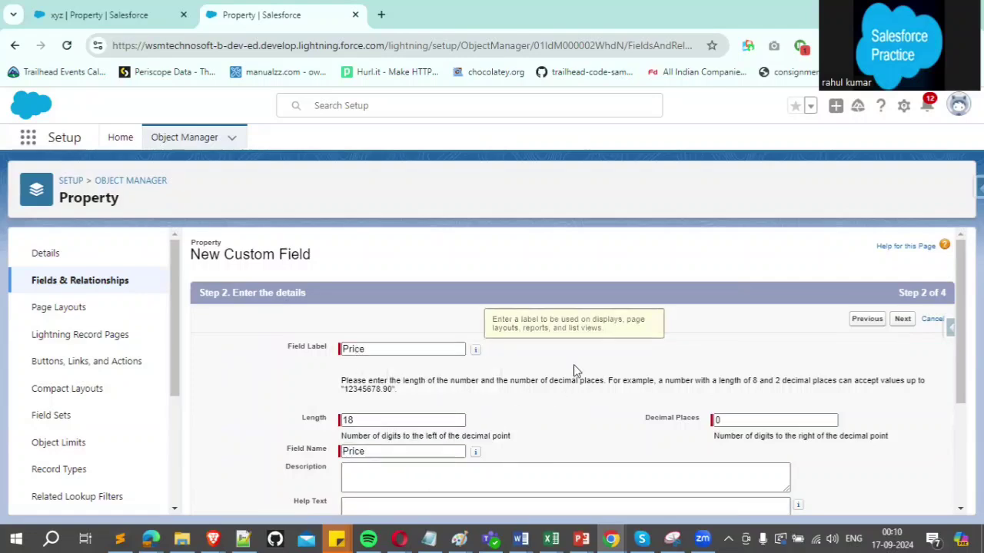
# - Examine the Length and Decimal Places settings in the Price field's details
pyautogui.scroll(-1, 313, 368)
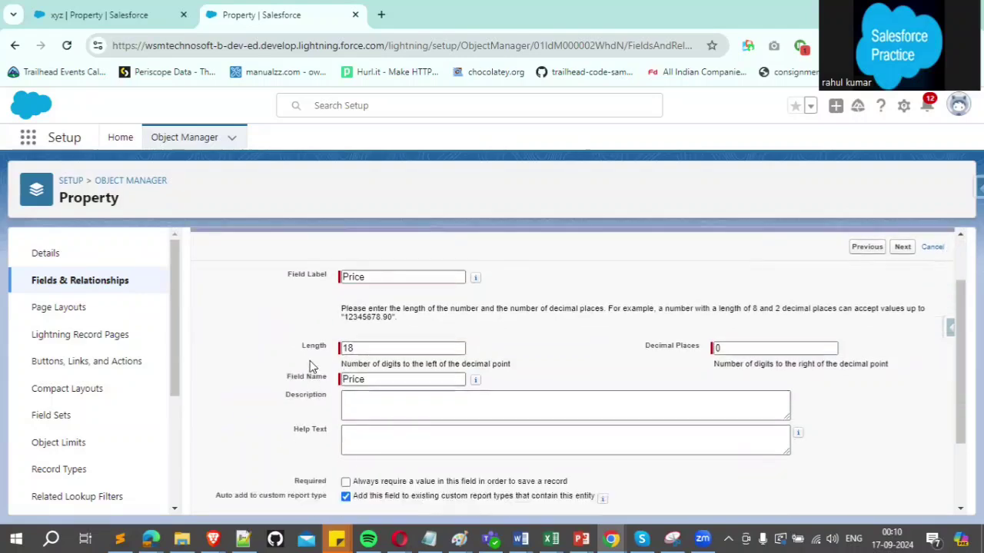
pyautogui.doubleClick(315, 346)
pyautogui.click(644, 351)
pyautogui.moveTo(644, 350); pyautogui.dragTo(699, 347)
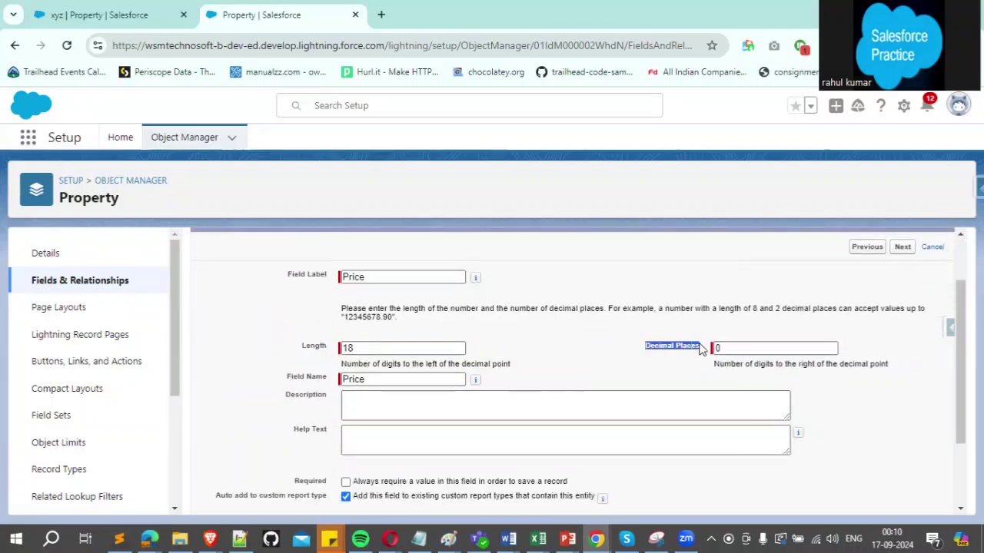
# - Switch to Sublime Text and compare the whole and decimal digits of the sample amount $6,789.00 with the Price field's length setting
pyautogui.click(120, 538)
pyautogui.moveTo(104, 209); pyautogui.dragTo(44, 206)
pyautogui.press('End')
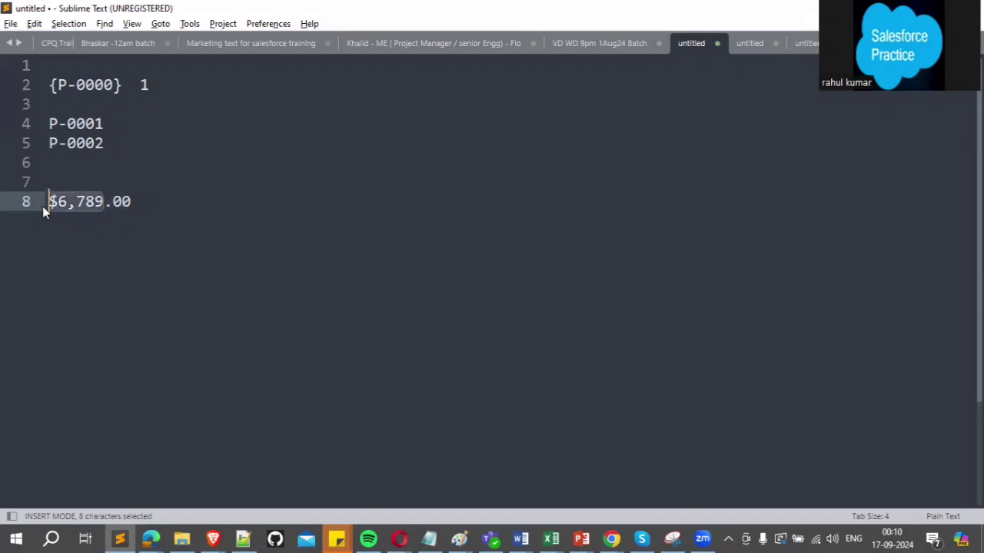
pyautogui.click(111, 204)
pyautogui.moveTo(114, 202); pyautogui.dragTo(140, 201)
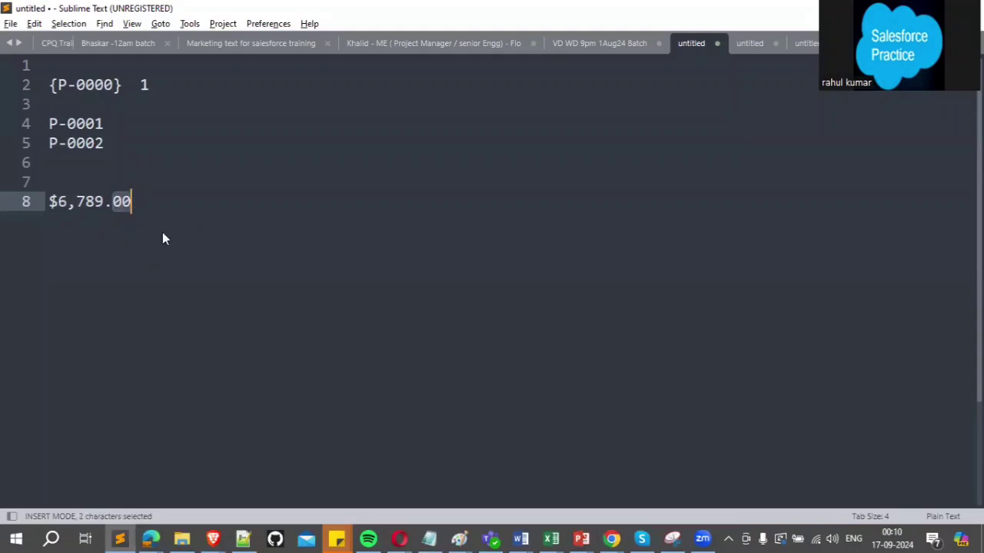
pyautogui.hotkey('alt', 'Tab')
pyautogui.click(349, 349)
pyautogui.hotkey('alt', 'Tab')
pyautogui.moveTo(62, 201); pyautogui.dragTo(141, 201)
pyautogui.hotkey('alt', 'Tab')
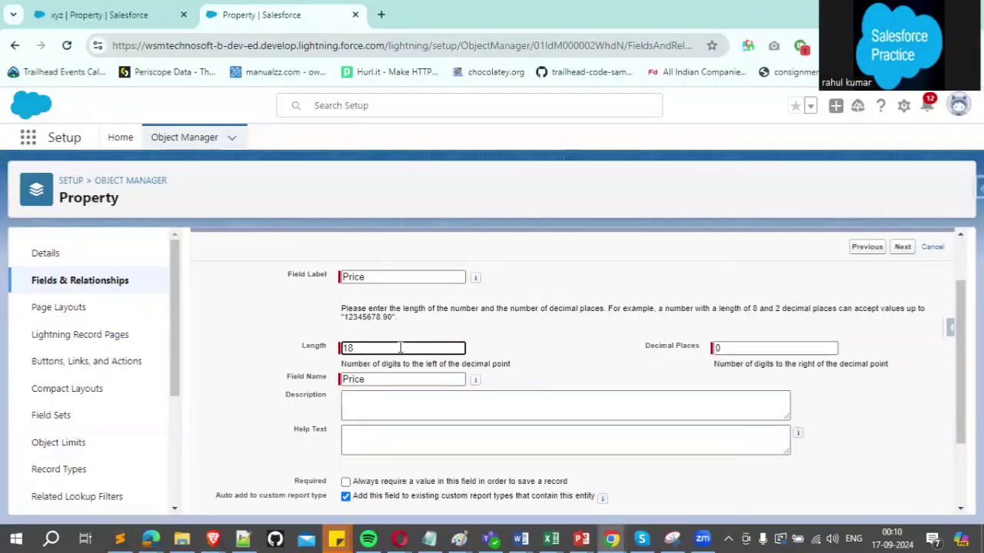
# - Set the Price field's decimal places to 2, leave the length at 18, and try to proceed to field-level security
pyautogui.click(706, 347)
pyautogui.click(683, 347)
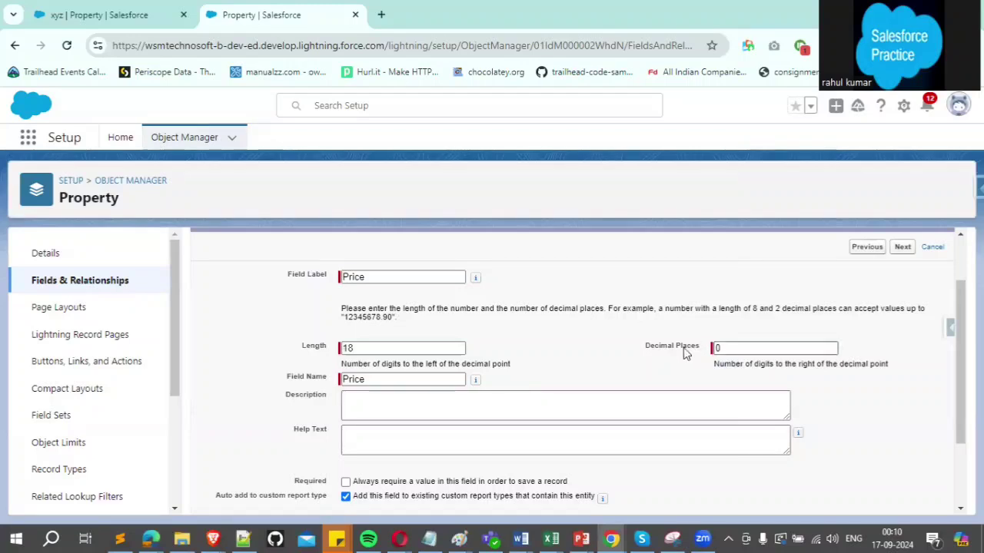
pyautogui.doubleClick(367, 350)
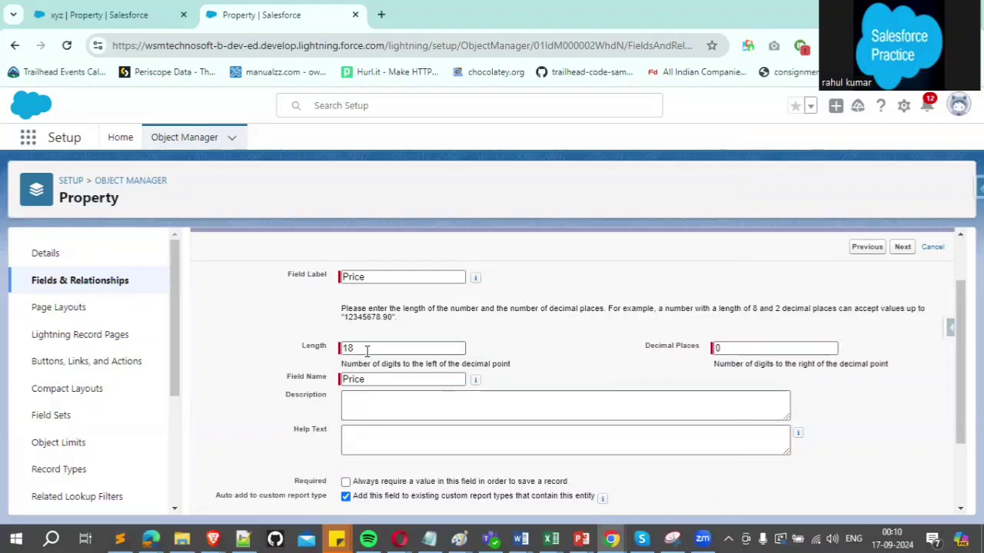
pyautogui.moveTo(367, 349); pyautogui.dragTo(325, 354)
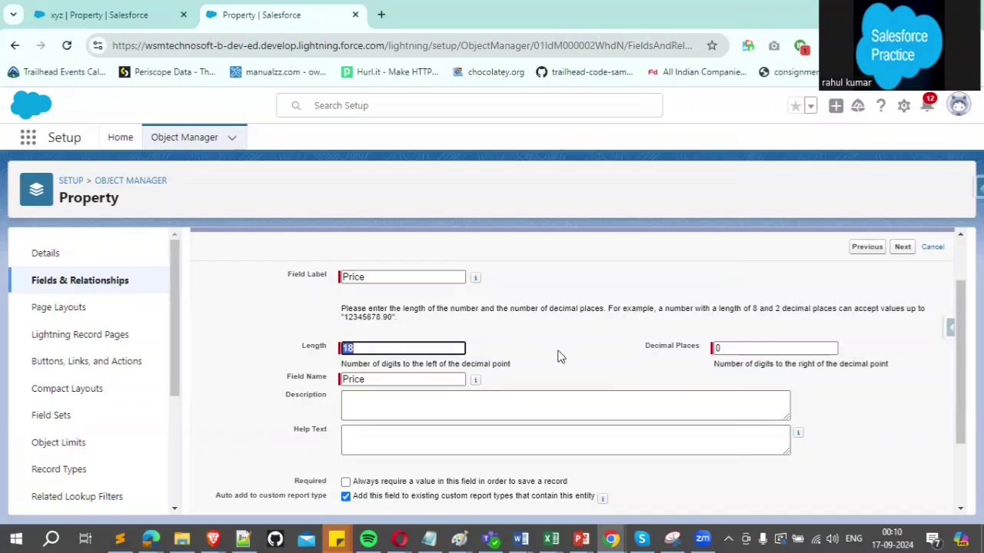
pyautogui.doubleClick(719, 348)
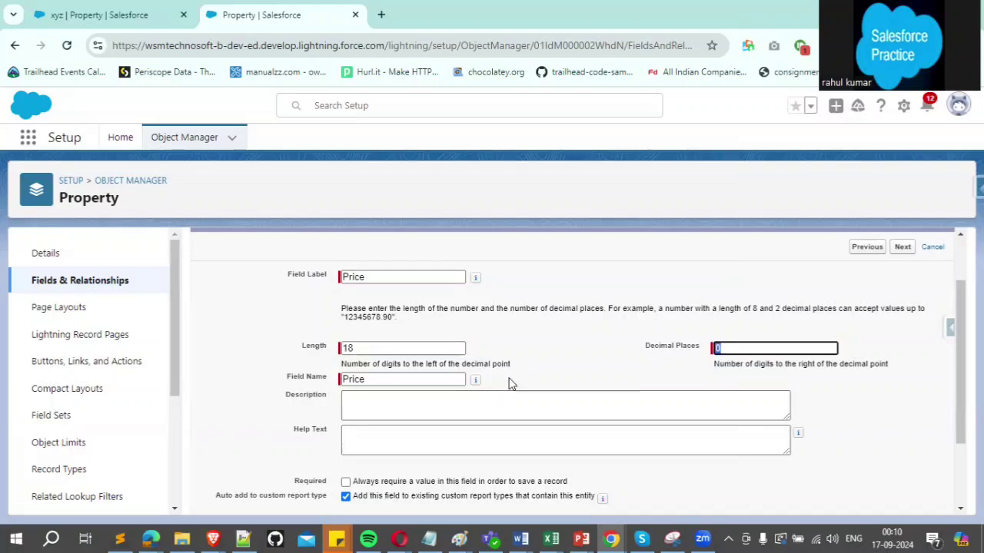
pyautogui.moveTo(717, 347); pyautogui.dragTo(747, 345)
pyautogui.write('2')
pyautogui.click(906, 249)
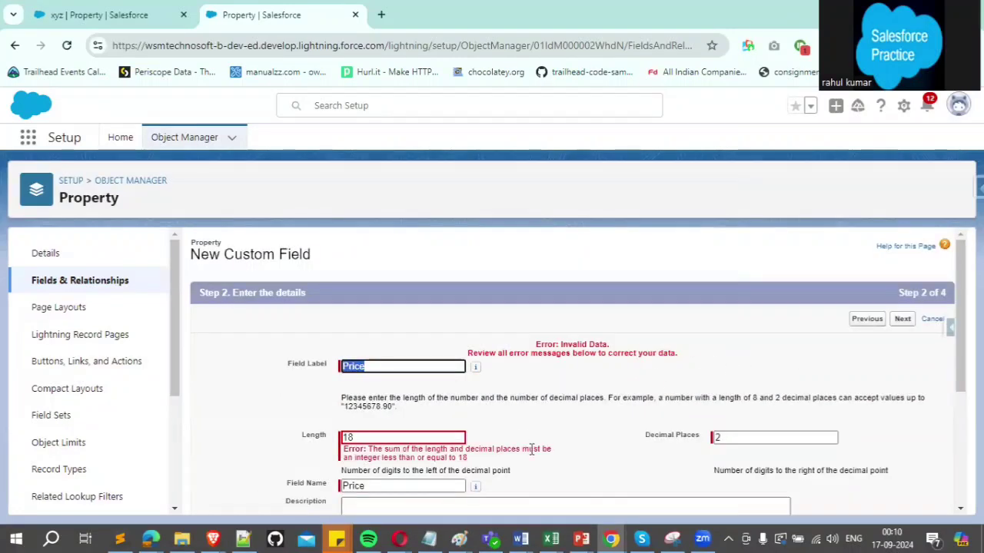
# - Read the error under Length and check it against the entered length and decimal places
pyautogui.moveTo(368, 376); pyautogui.dragTo(561, 380)
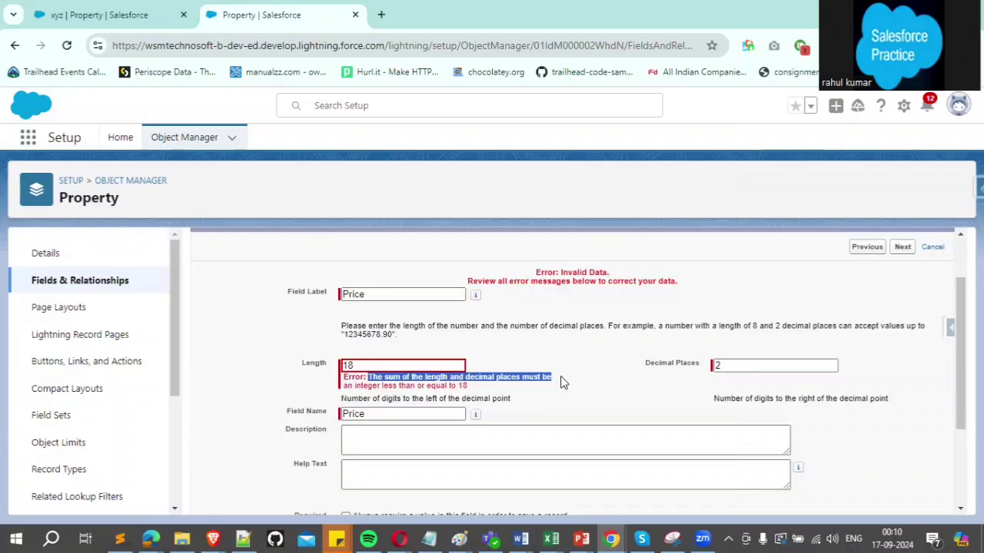
pyautogui.click(349, 387)
pyautogui.moveTo(350, 386); pyautogui.dragTo(481, 391)
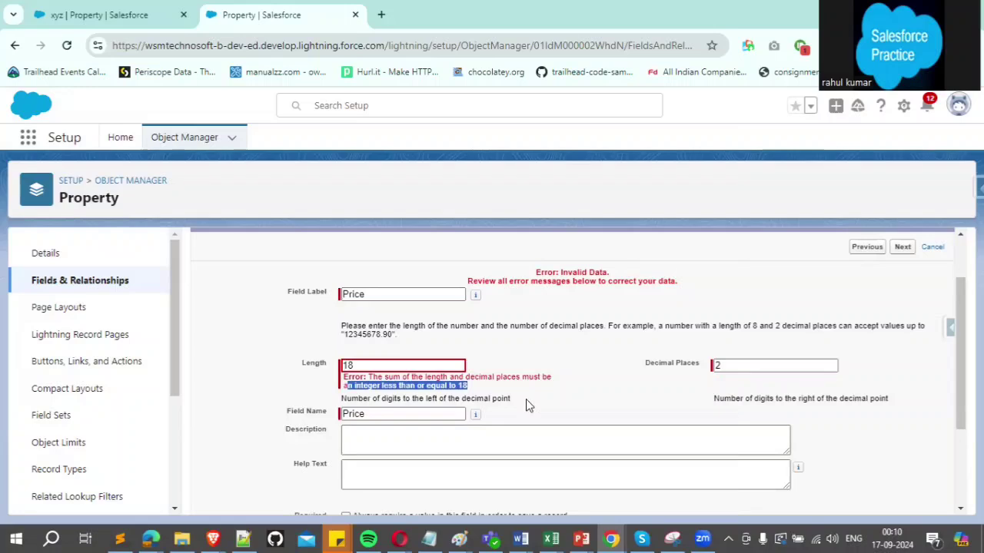
pyautogui.click(365, 364)
pyautogui.doubleClick(346, 365)
pyautogui.doubleClick(723, 365)
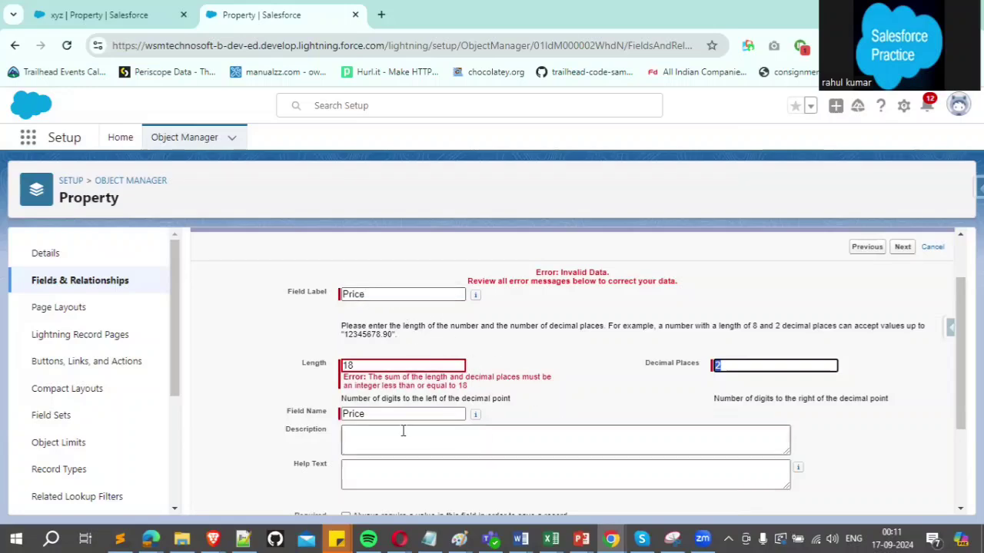
pyautogui.moveTo(476, 417)
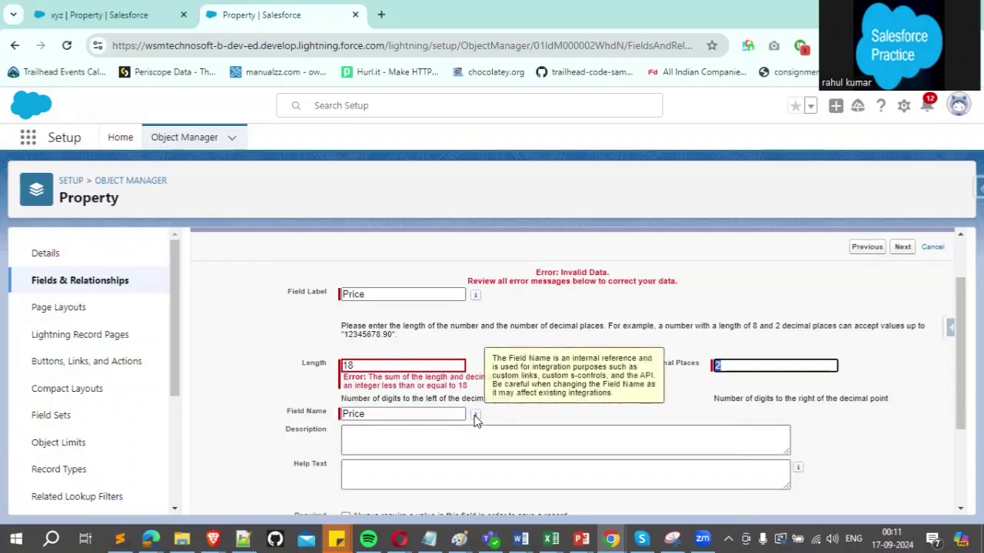
# - Set the Price field's length to 7 digits
pyautogui.click(371, 366)
pyautogui.moveTo(371, 366); pyautogui.dragTo(313, 371)
pyautogui.write('7')
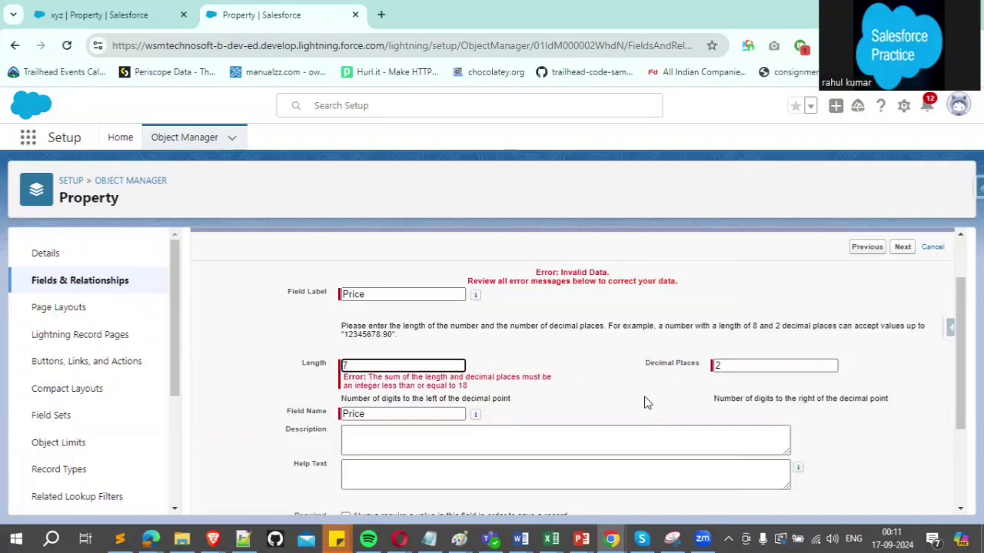
# - Leave the description and help text empty and make the Price field always require a value to save a record
pyautogui.scroll(-3, 522, 404)
pyautogui.click(390, 307)
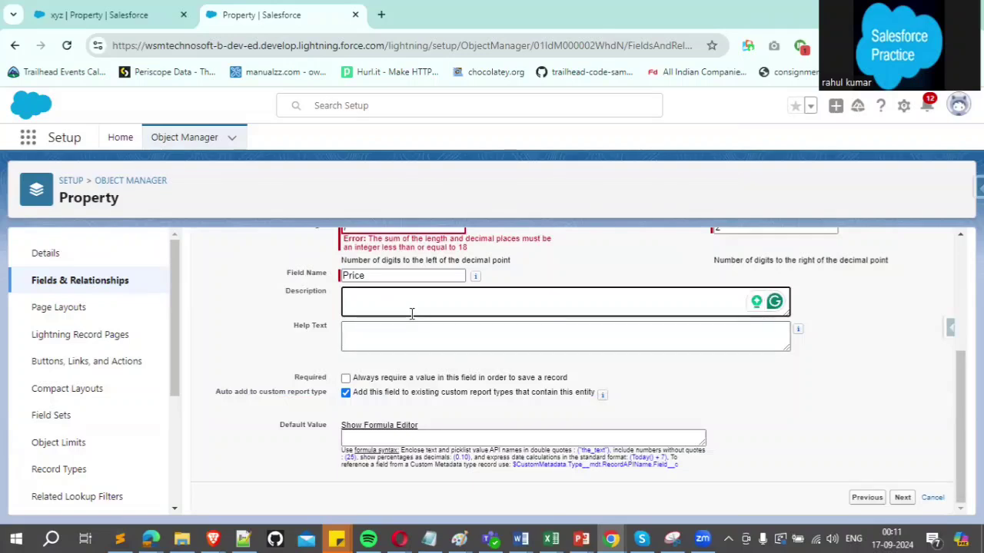
pyautogui.click(402, 343)
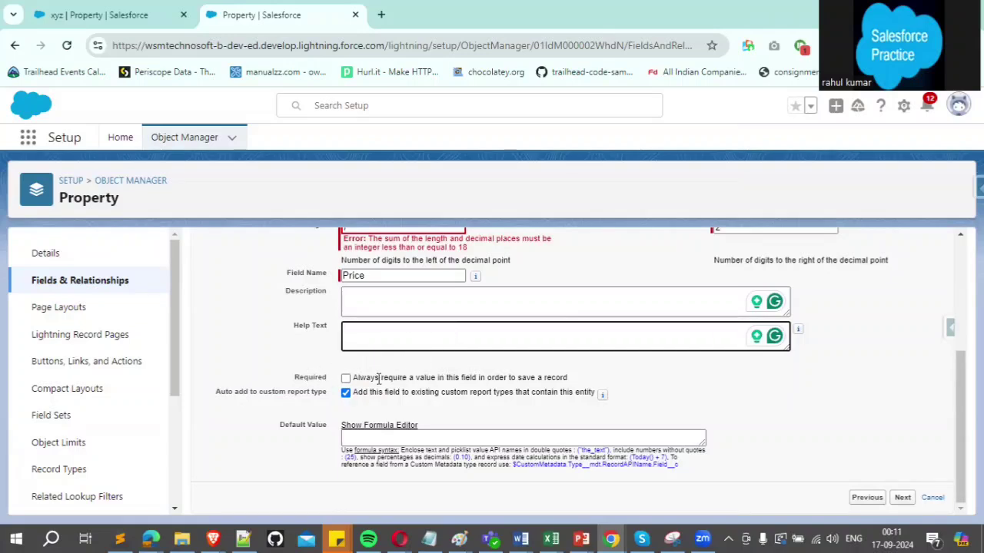
pyautogui.click(346, 378)
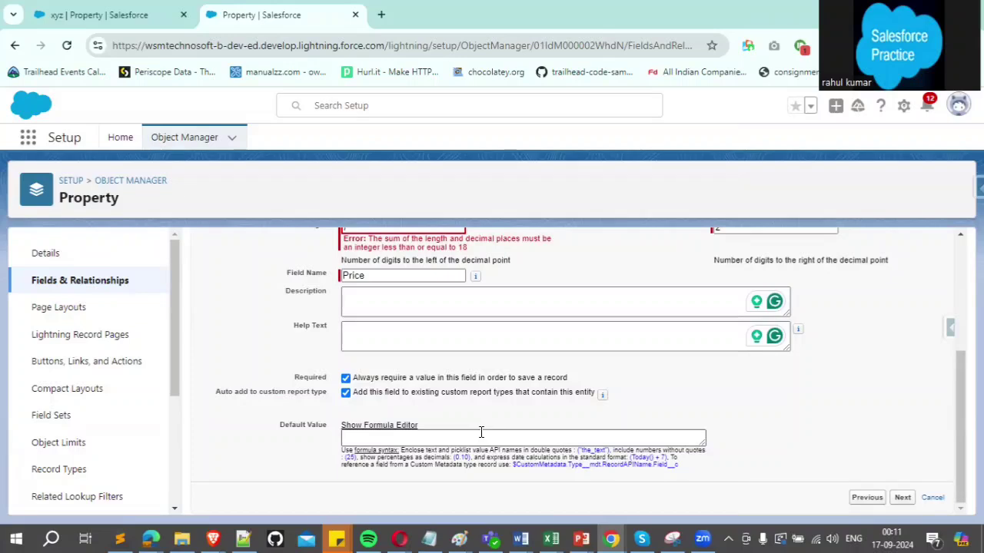
# - Proceed with the default field-level security and page layout settings and save the Price field
pyautogui.click(901, 498)
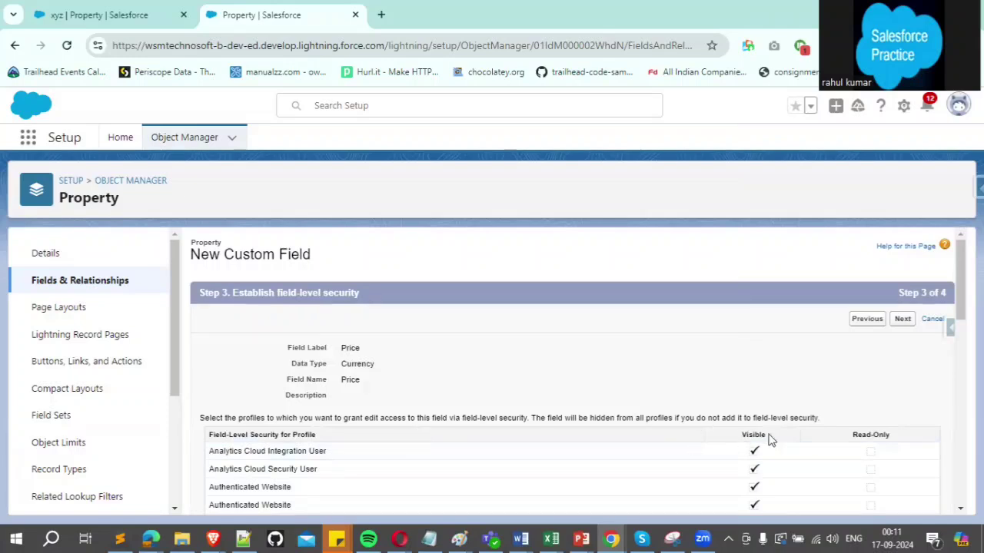
pyautogui.click(903, 319)
pyautogui.click(899, 323)
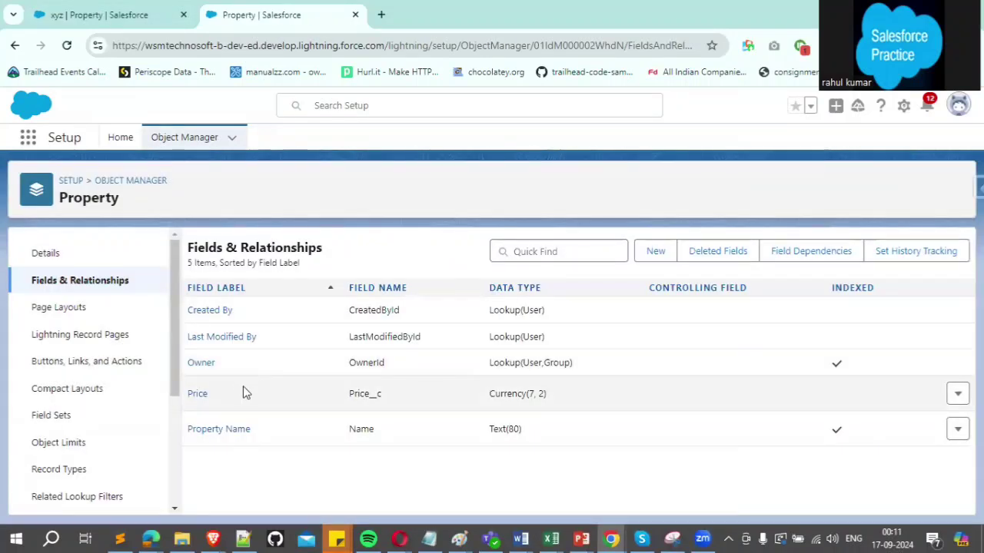
# - Check the Price field's name and data type in the Property field list, and reload the xyz property record
pyautogui.moveTo(209, 394); pyautogui.dragTo(185, 393)
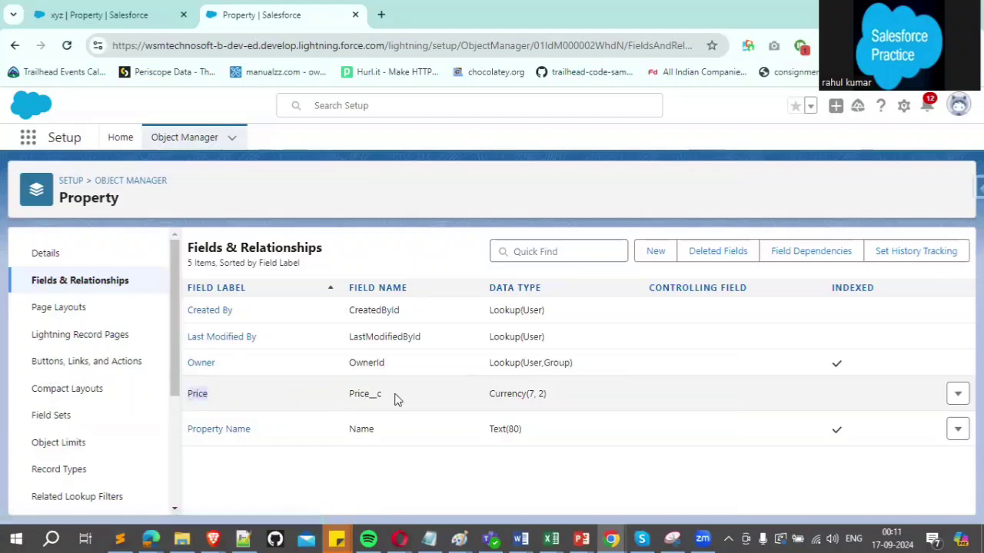
pyautogui.moveTo(484, 397); pyautogui.dragTo(555, 403)
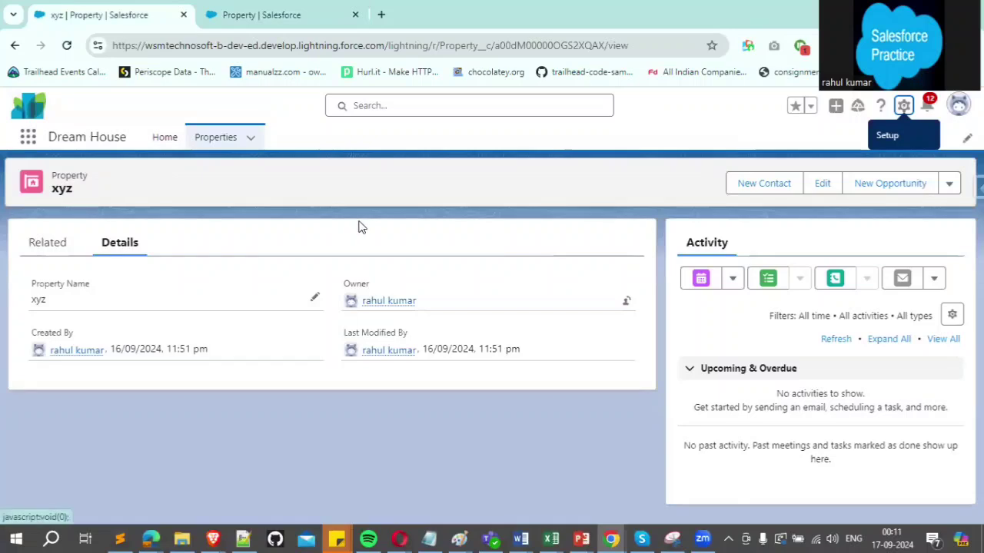
pyautogui.click(70, 45)
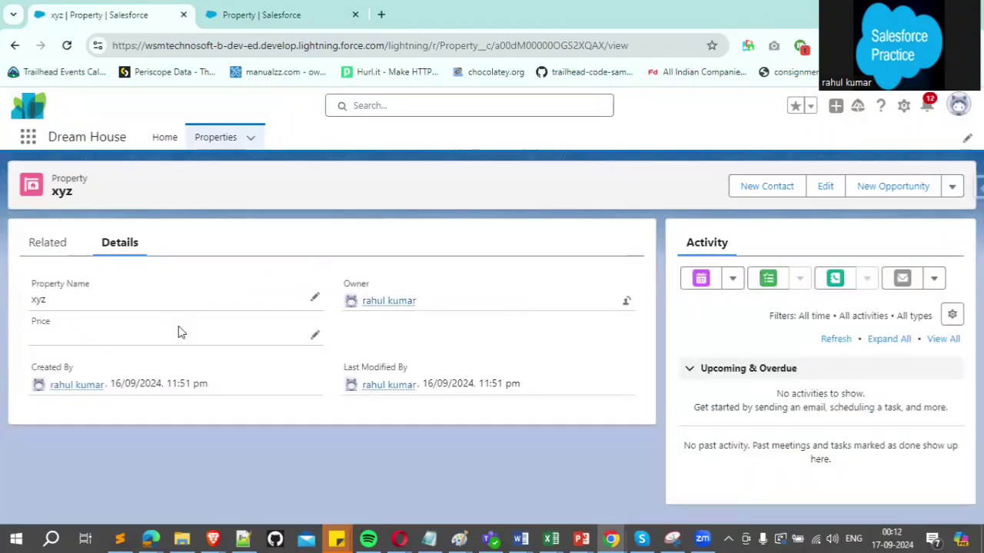
# - Open the xyz record's Price for editing, try to save it empty, and dismiss the error
pyautogui.click(315, 336)
pyautogui.click(356, 501)
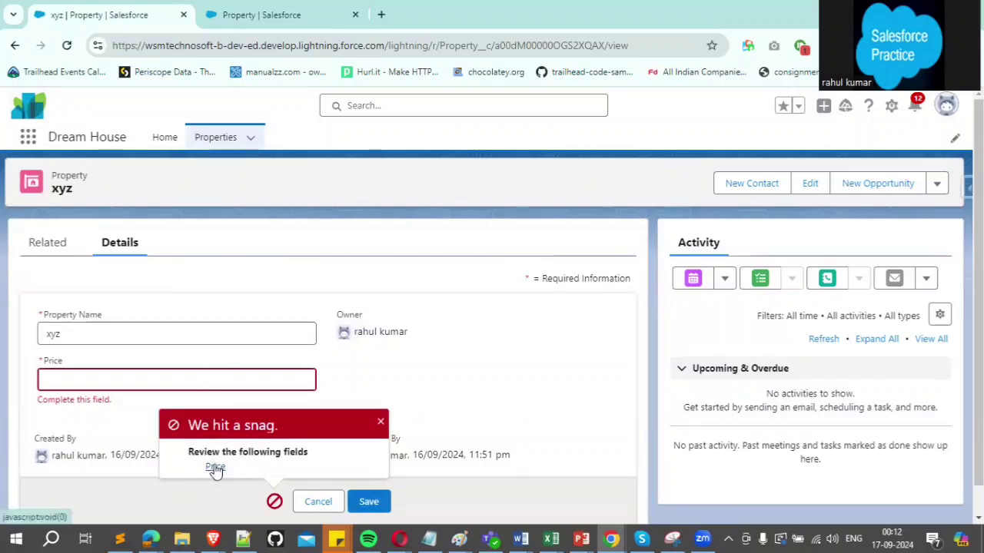
pyautogui.click(379, 427)
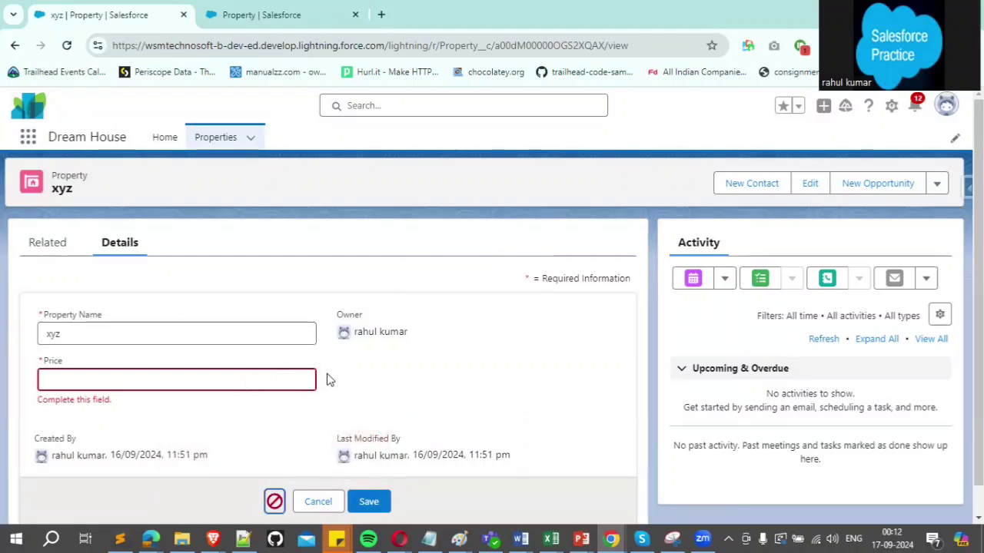
# - Enter 4,567 as the Price of the xyz property and save the record
pyautogui.click(115, 380)
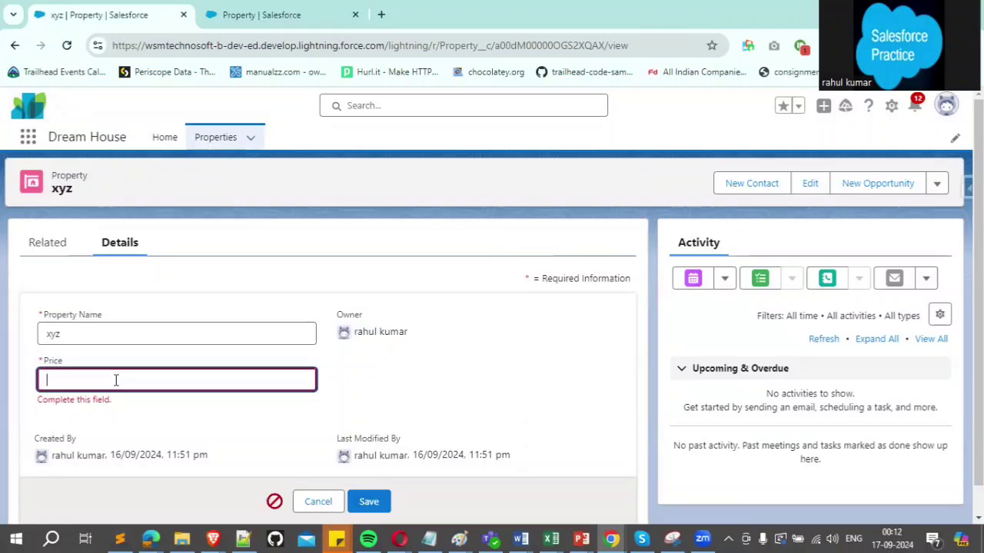
pyautogui.write('4,56')
pyautogui.write('7')
pyautogui.click(358, 397)
pyautogui.click(370, 491)
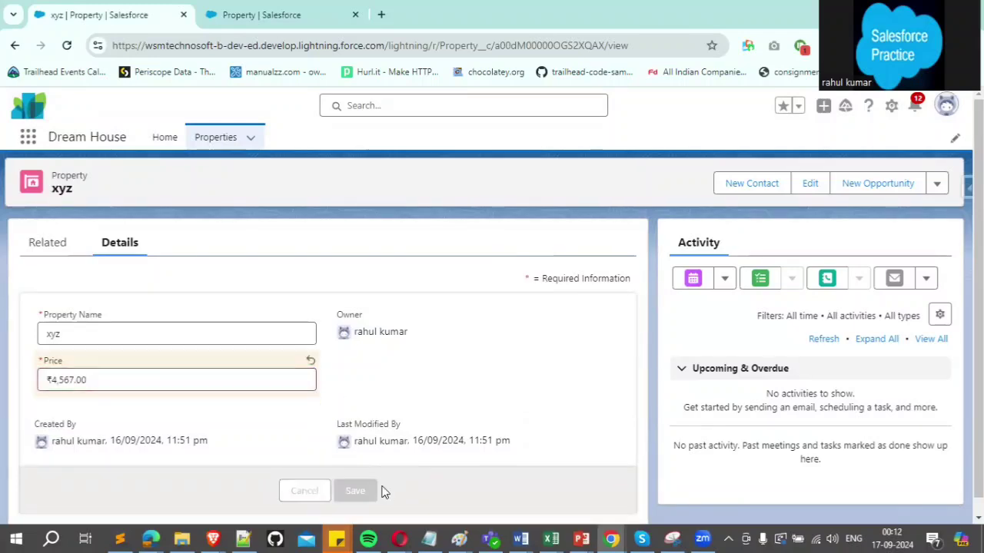